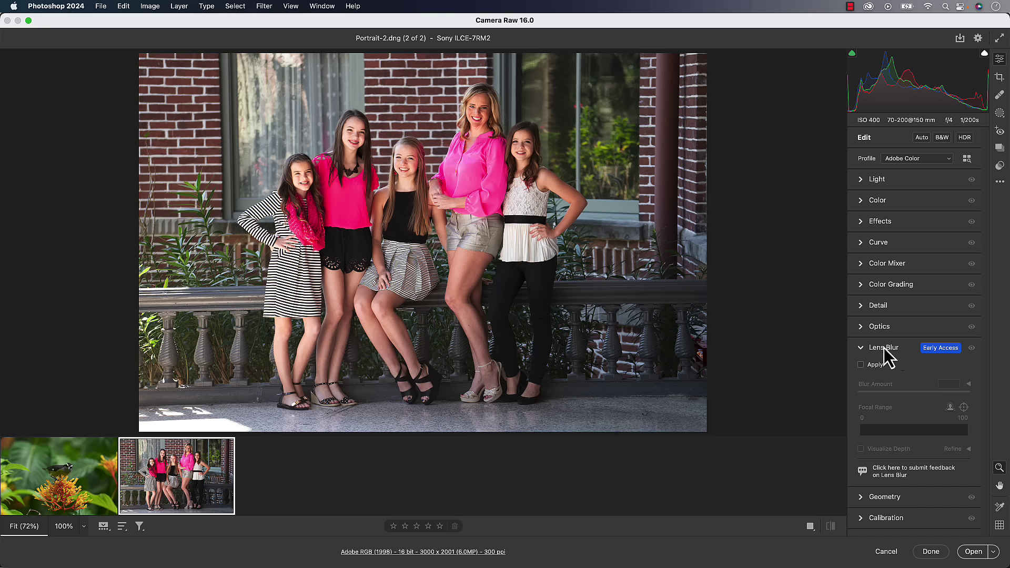
# Apply Lens Blur to the portrait, collapse the Bokeh options and set Blur Amount to 100.
pyautogui.click(861, 366)
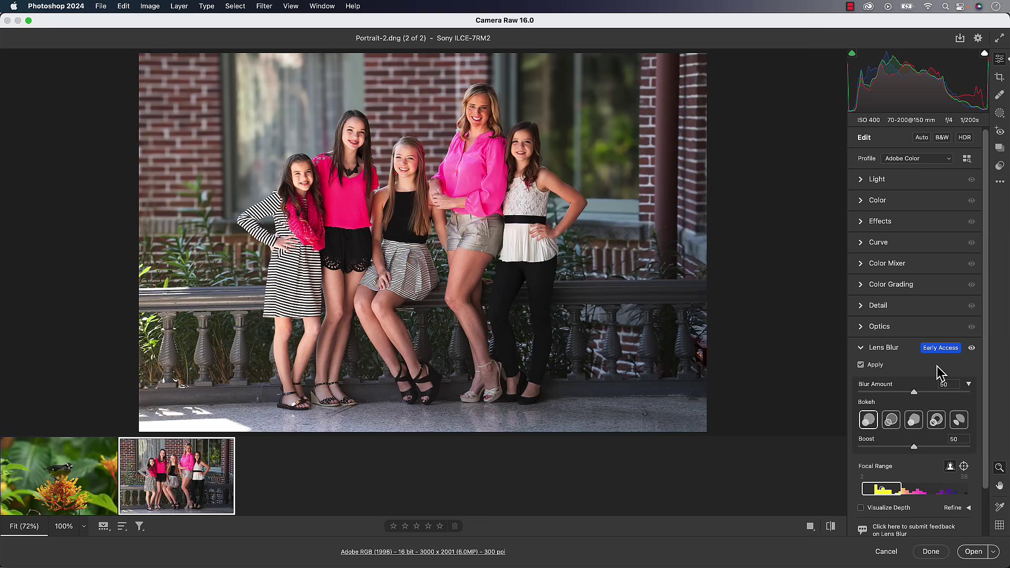
pyautogui.scroll(-2, 936, 366)
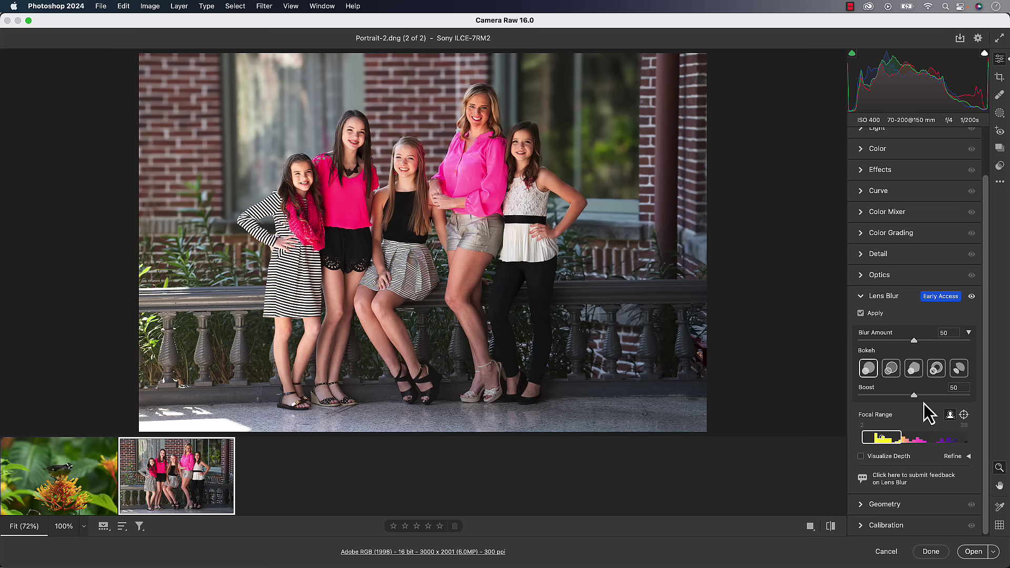
pyautogui.click(969, 334)
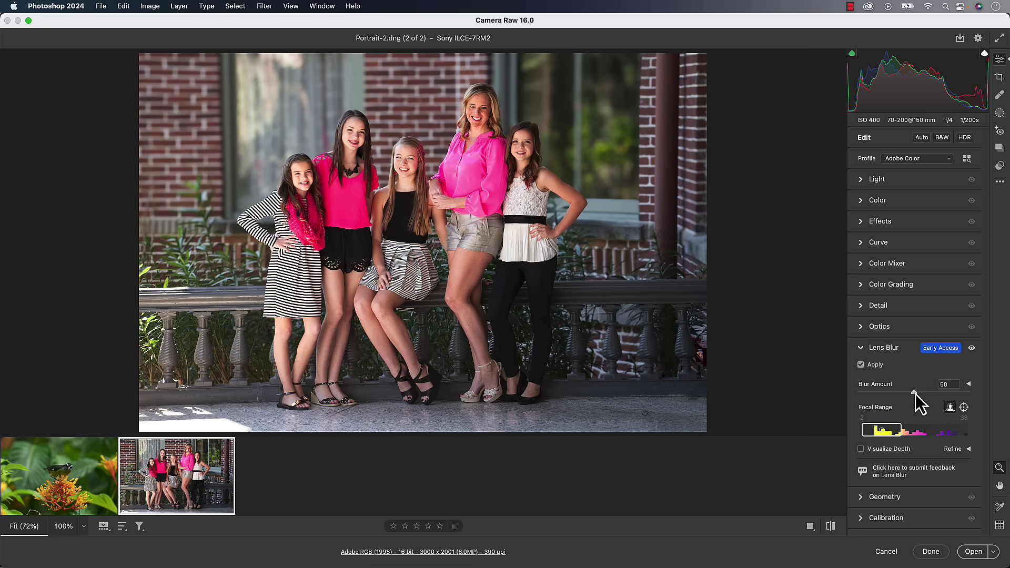
pyautogui.moveTo(916, 393); pyautogui.dragTo(970, 392)
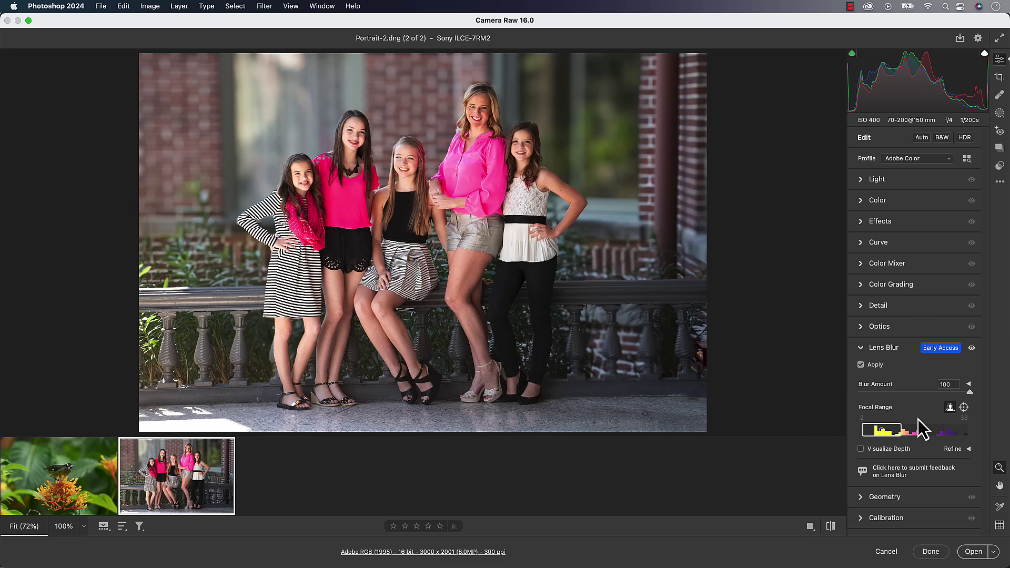
pyautogui.click(968, 384)
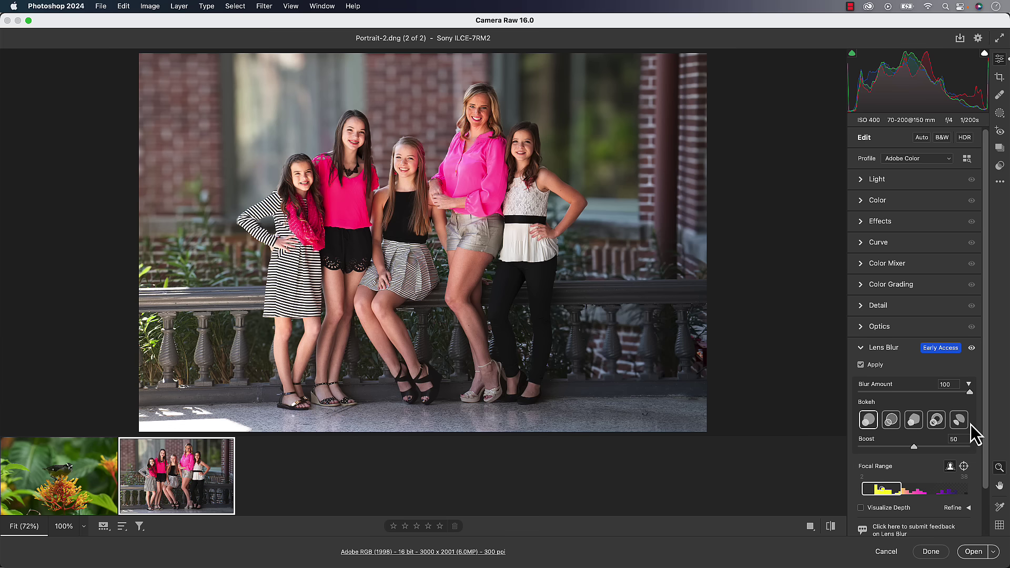
pyautogui.click(969, 384)
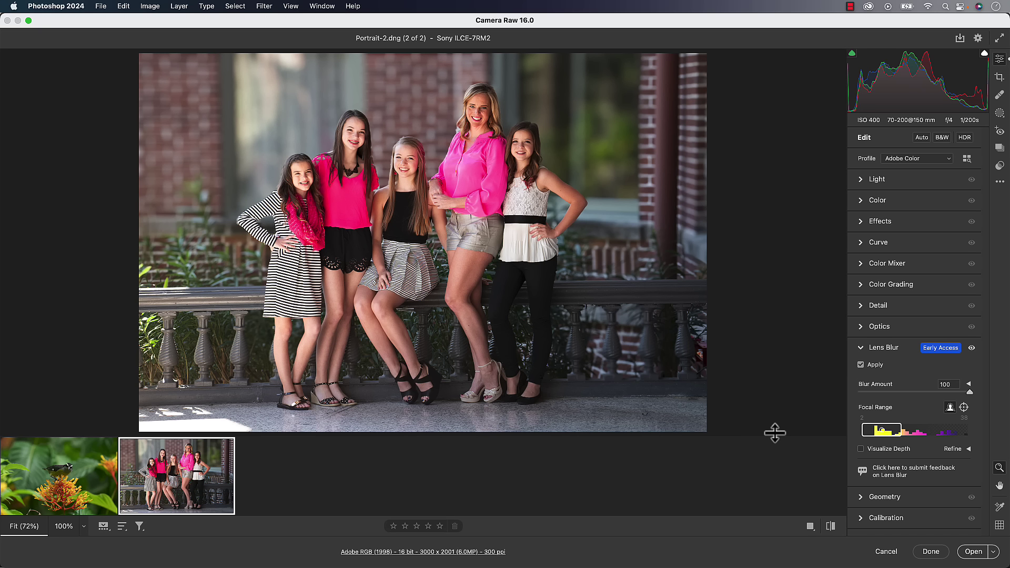
pyautogui.click(860, 450)
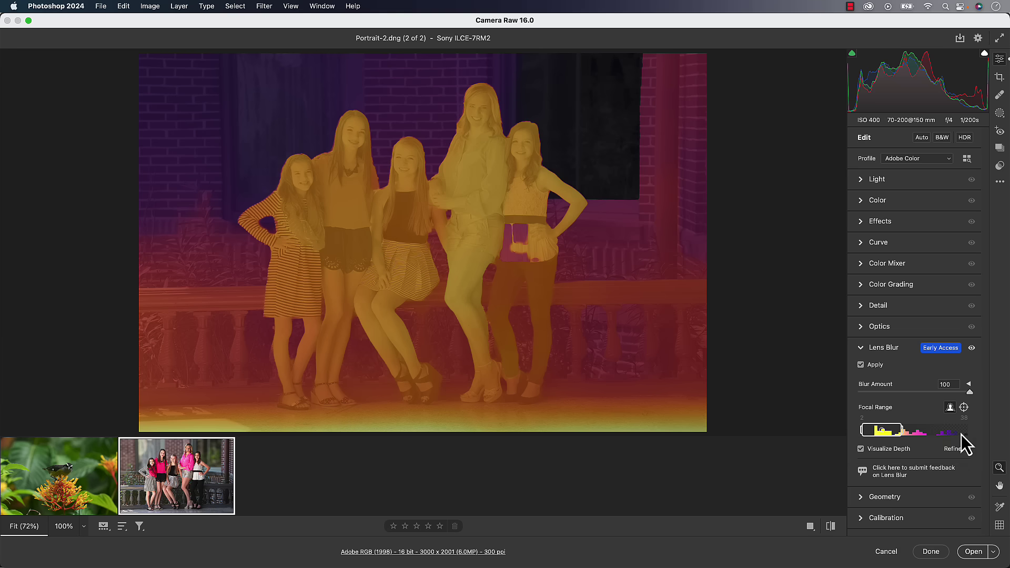
pyautogui.click(870, 451)
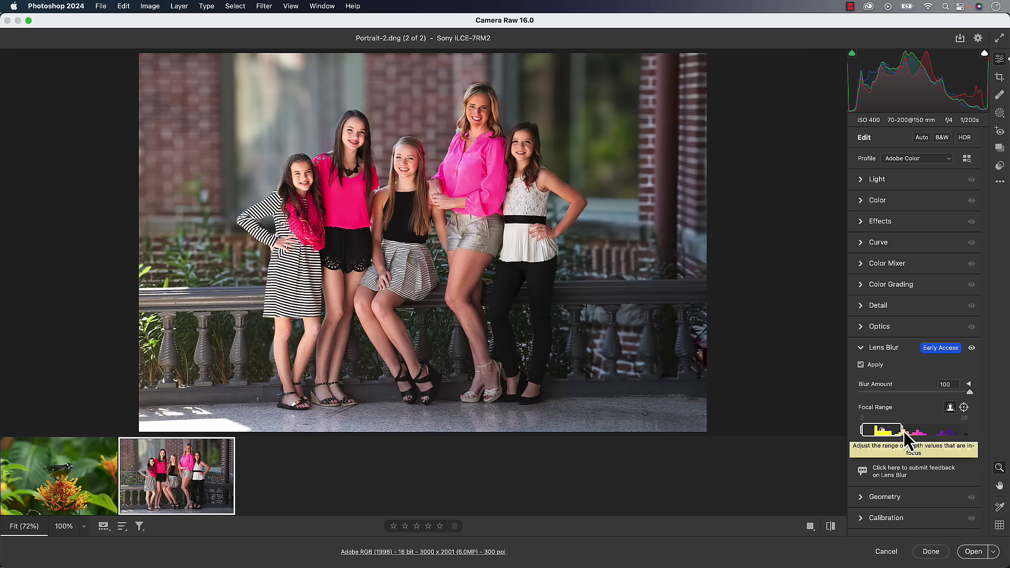
pyautogui.click(950, 409)
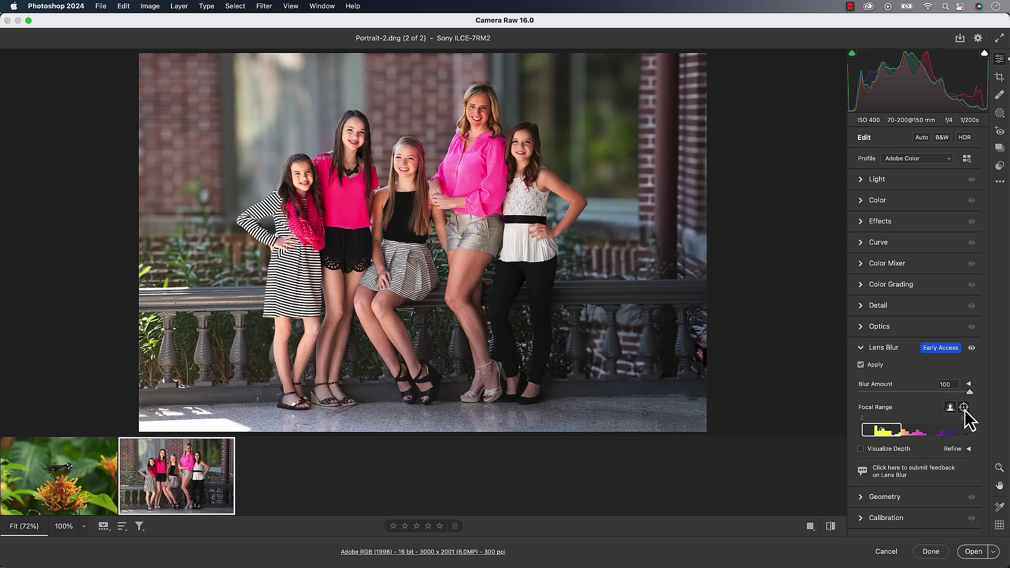
pyautogui.click(964, 408)
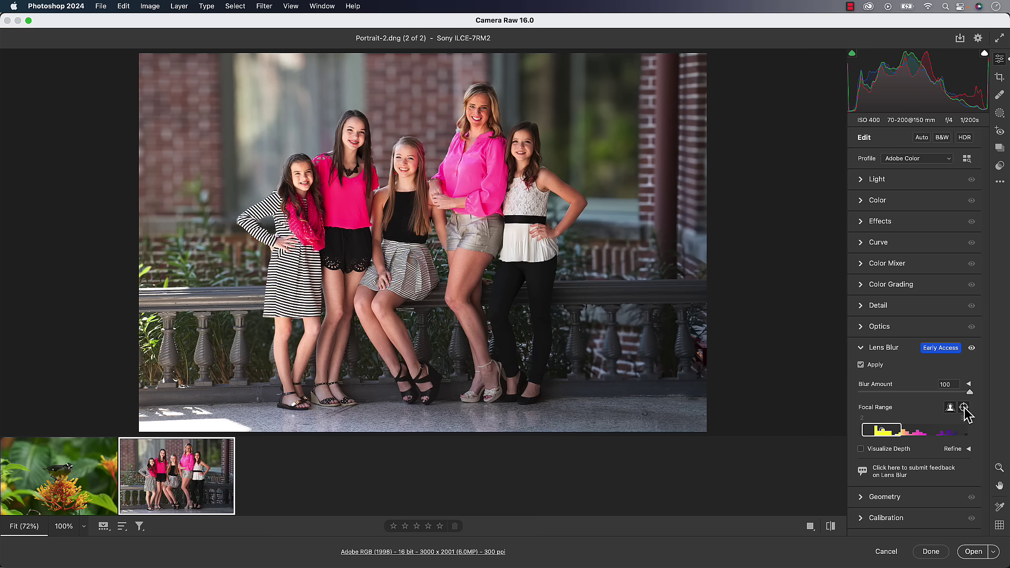
pyautogui.click(475, 145)
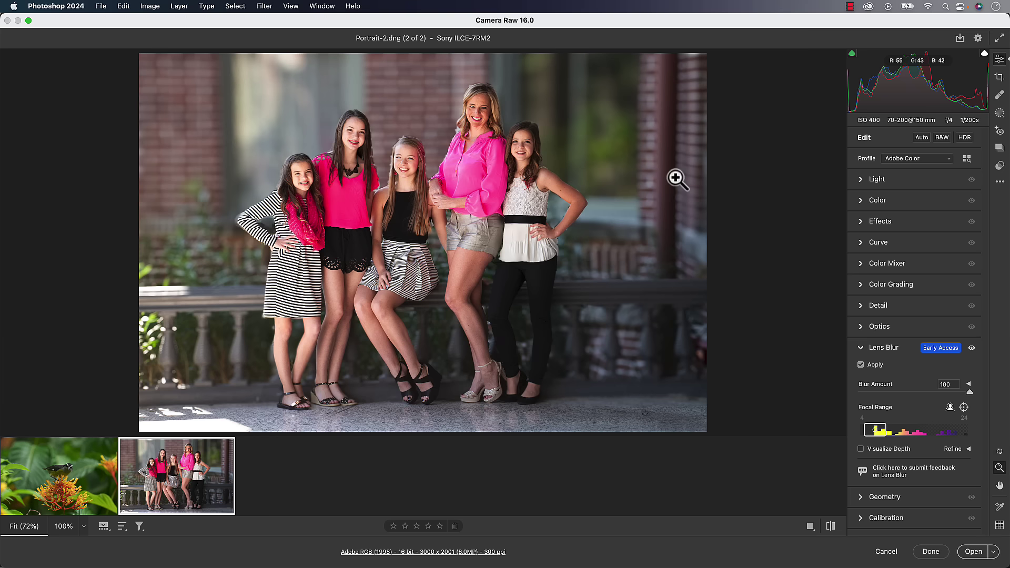
pyautogui.click(950, 408)
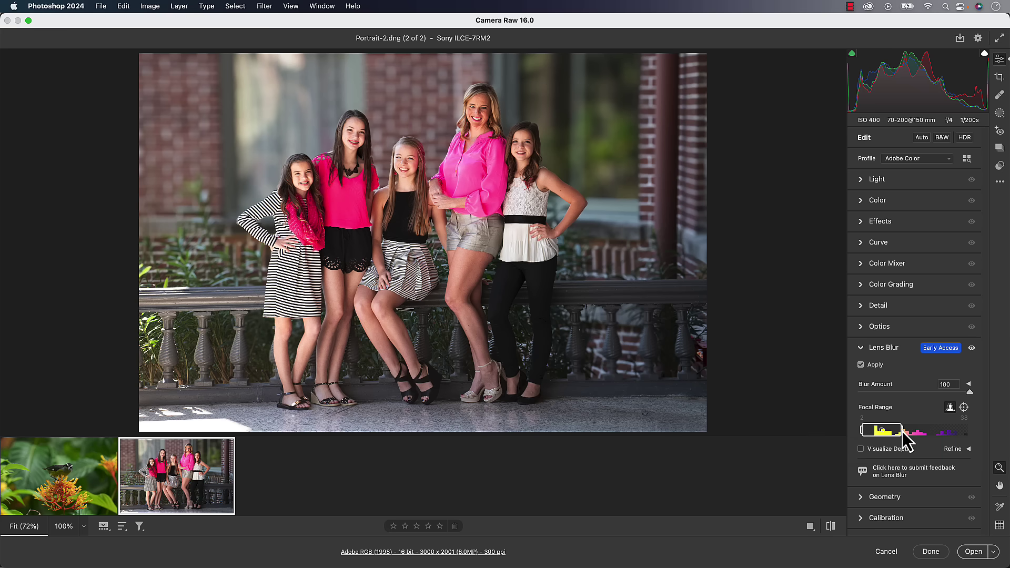
# Adjust the Lens Blur focal range edges until it spans 0–100, leaving the portrait sharp.
pyautogui.moveTo(901, 431); pyautogui.dragTo(892, 432)
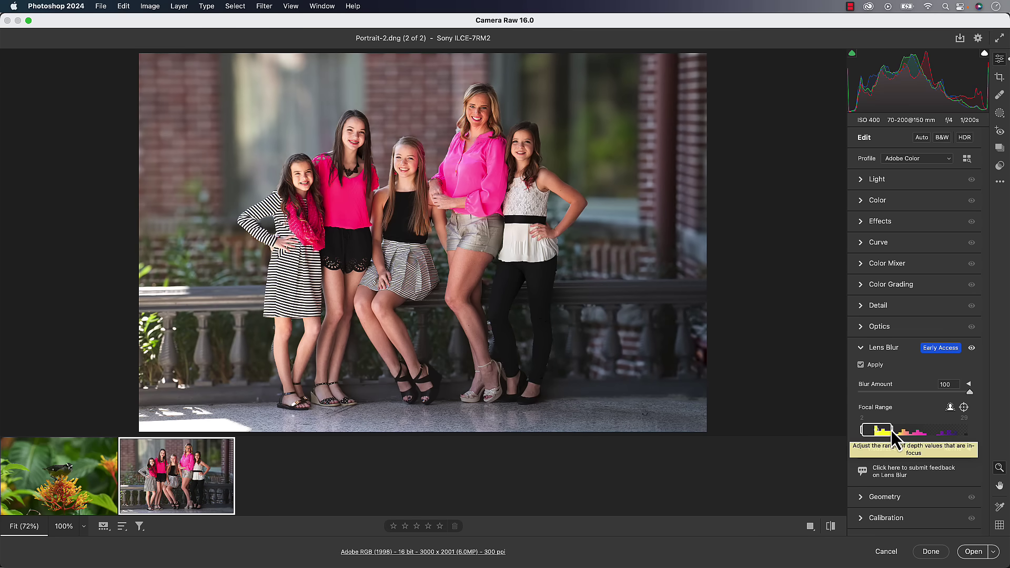
pyautogui.moveTo(891, 431); pyautogui.dragTo(879, 431)
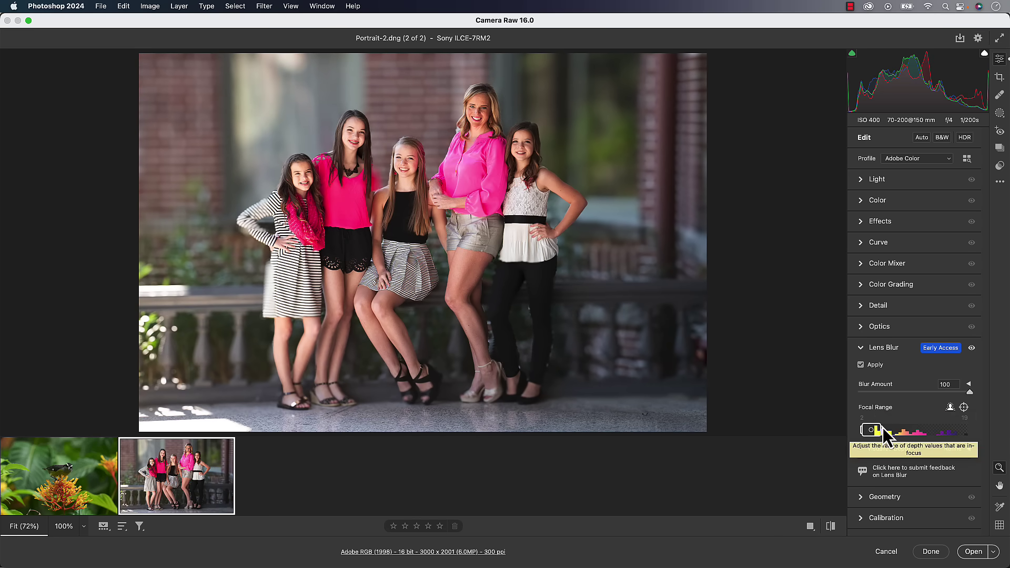
pyautogui.moveTo(882, 427); pyautogui.dragTo(994, 439)
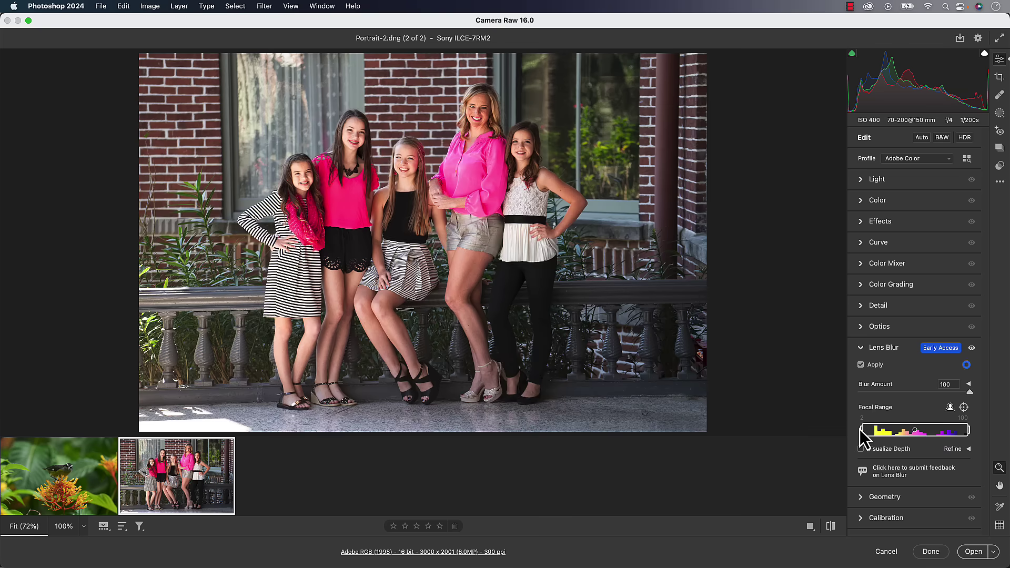
pyautogui.moveTo(861, 430); pyautogui.dragTo(846, 431)
# Re-enable Lens Blur and try focal ranges 0–27, 5–13 and 8–16, checking the depth map.
pyautogui.click(972, 348)
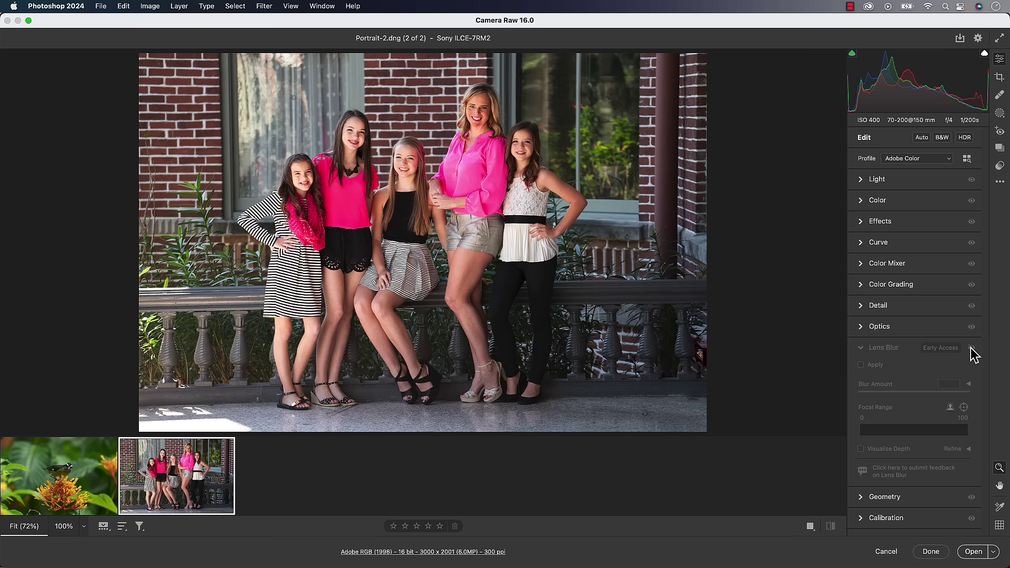
pyautogui.click(971, 348)
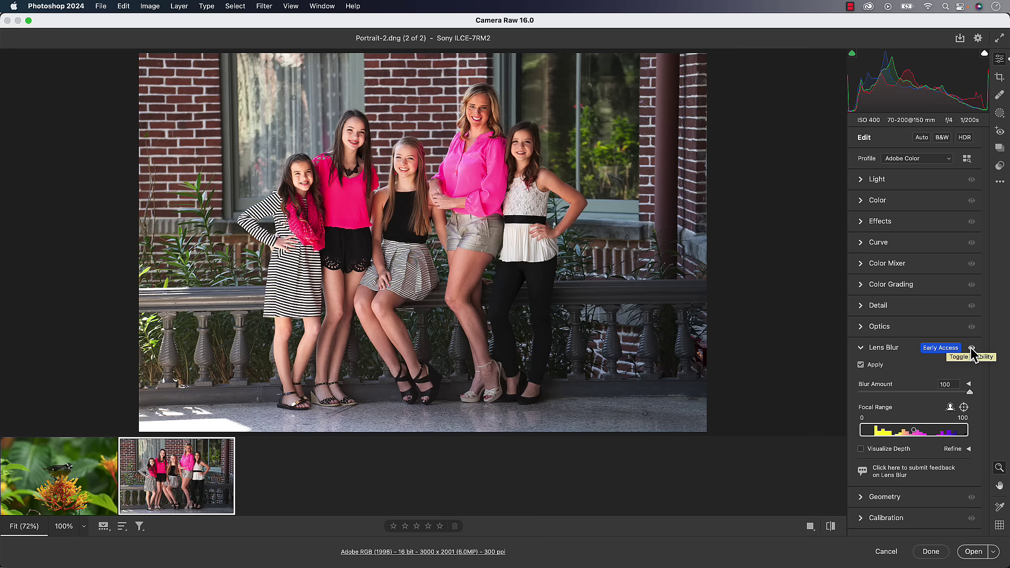
pyautogui.moveTo(966, 429); pyautogui.dragTo(867, 429)
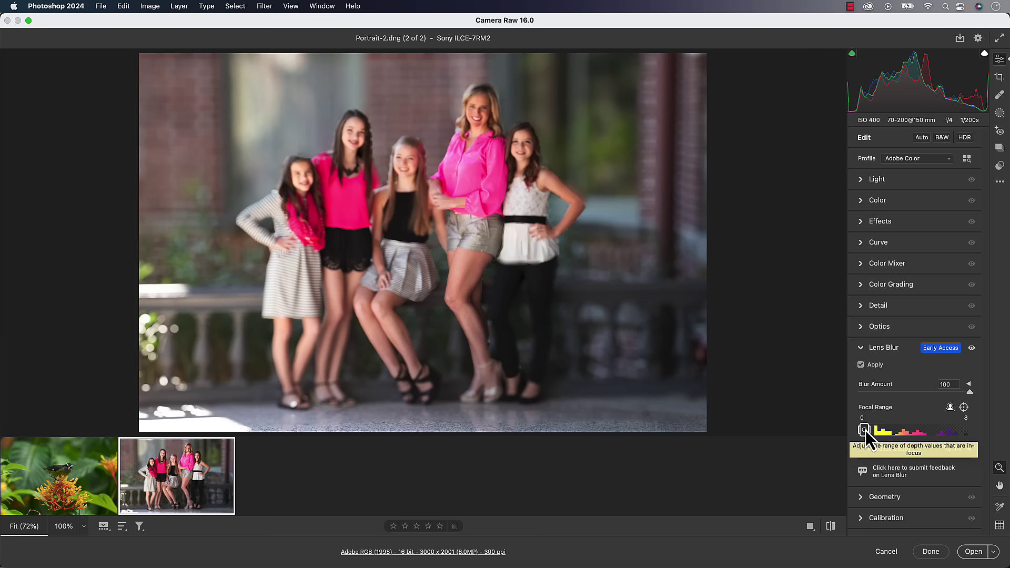
pyautogui.moveTo(866, 430); pyautogui.dragTo(872, 430)
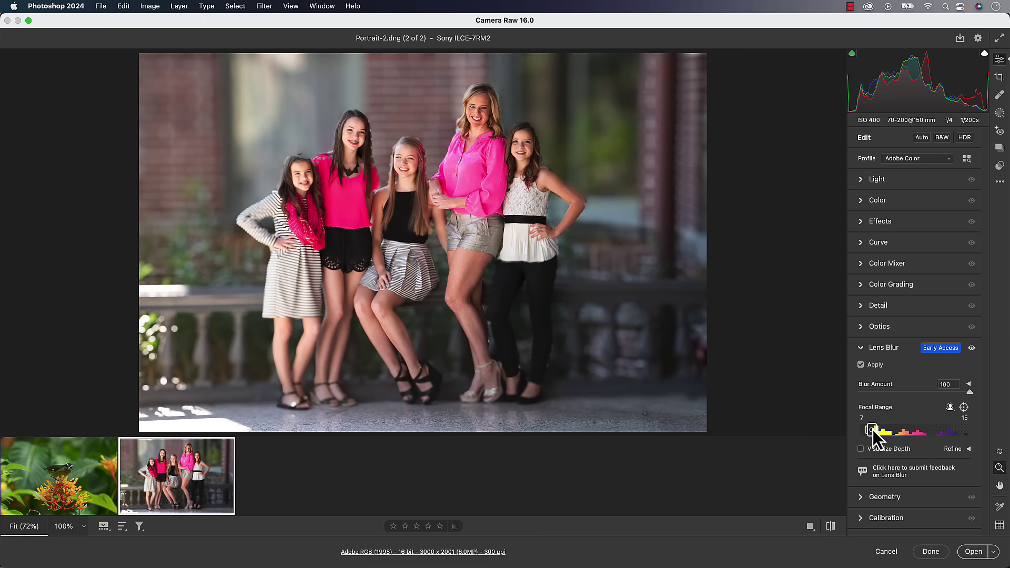
pyautogui.moveTo(871, 431); pyautogui.dragTo(873, 431)
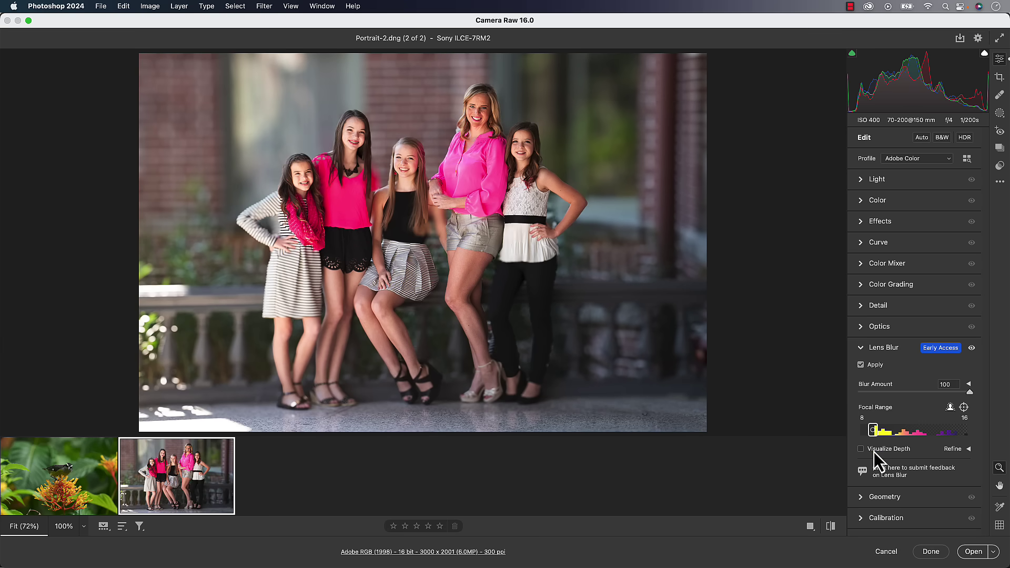
pyautogui.click(874, 450)
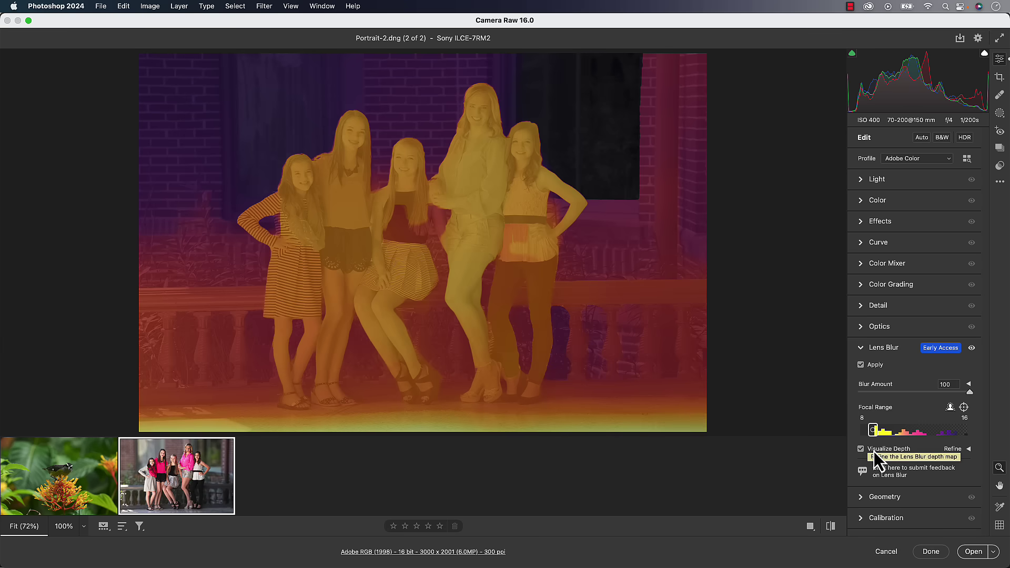
pyautogui.click(873, 450)
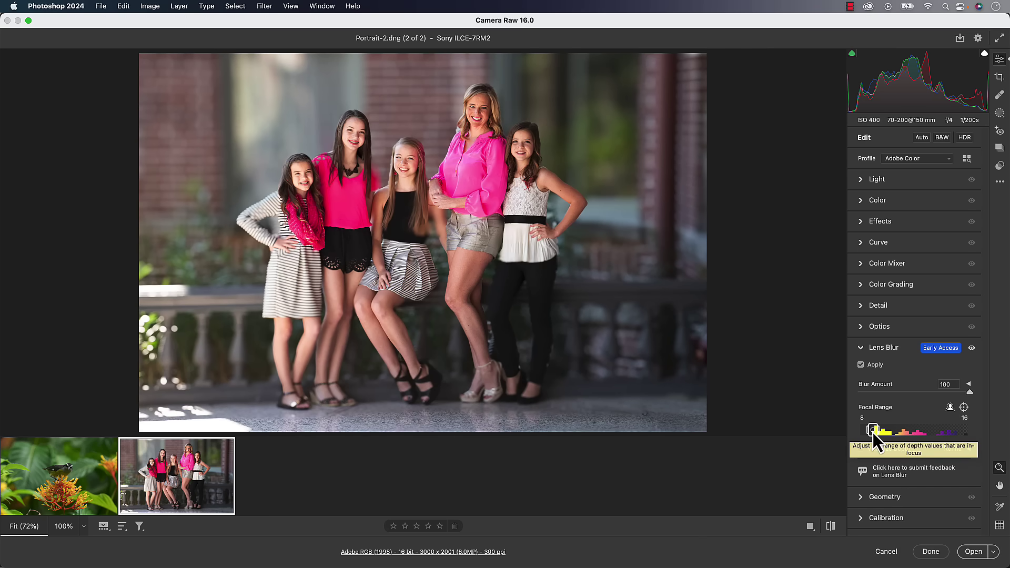
# Shift the focal range to 21–29, then to 92–100, blurring the people.
pyautogui.moveTo(873, 433); pyautogui.dragTo(913, 433)
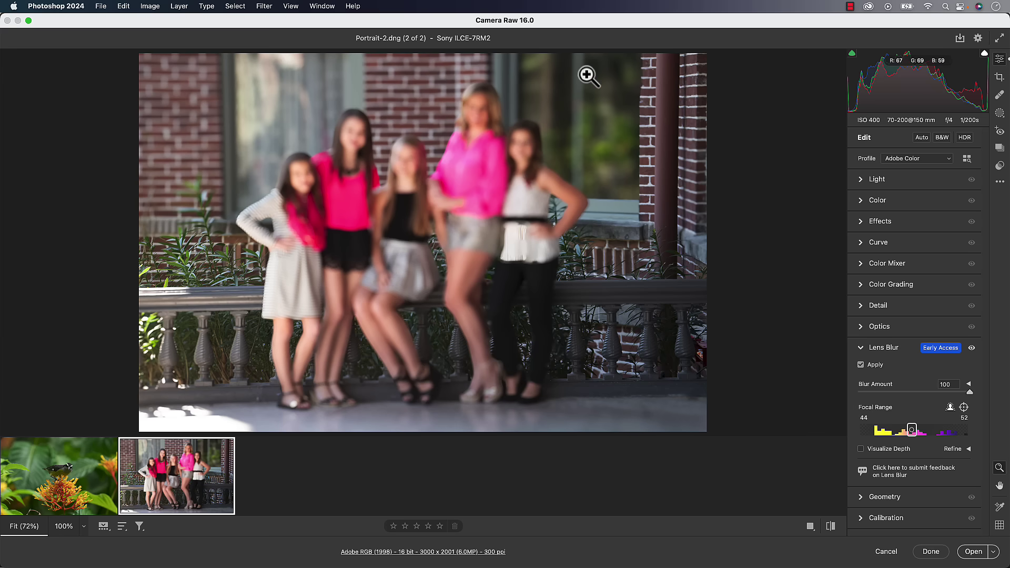
pyautogui.click(910, 430)
pyautogui.moveTo(910, 430); pyautogui.dragTo(986, 444)
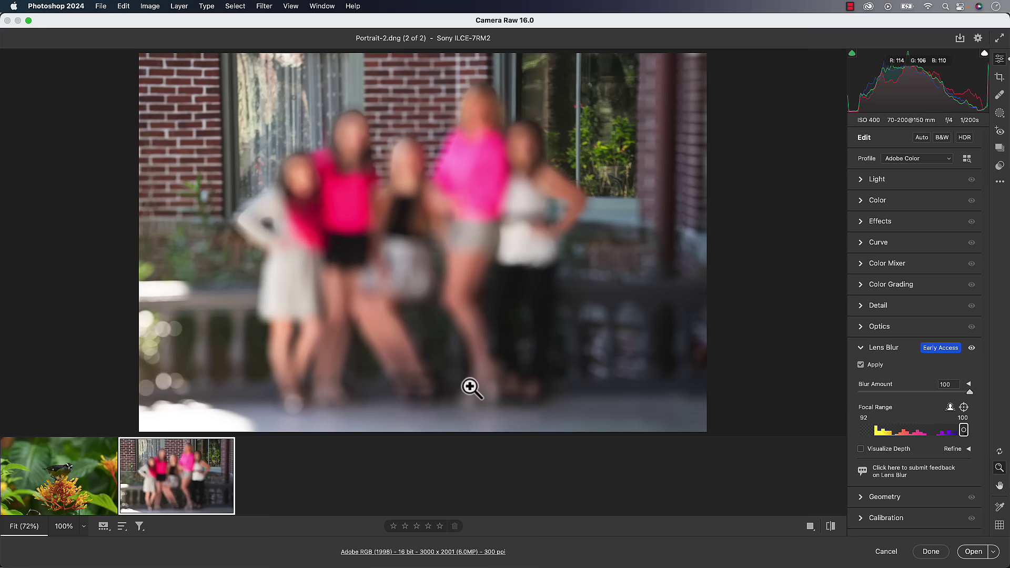
pyautogui.moveTo(94, 451)
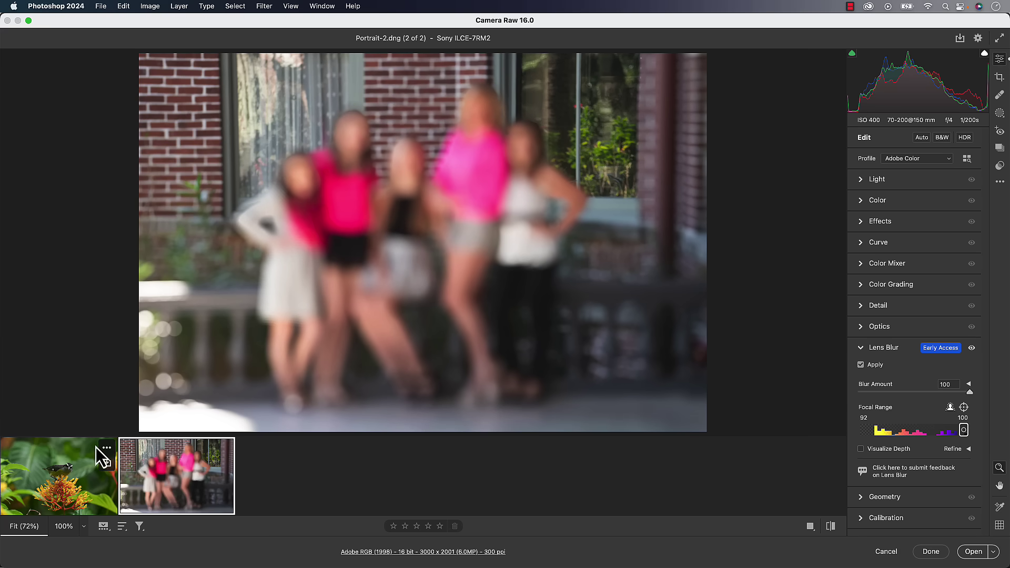
# Switch to the bird photo _DSC6625.ARW in the filmstrip.
pyautogui.click(63, 470)
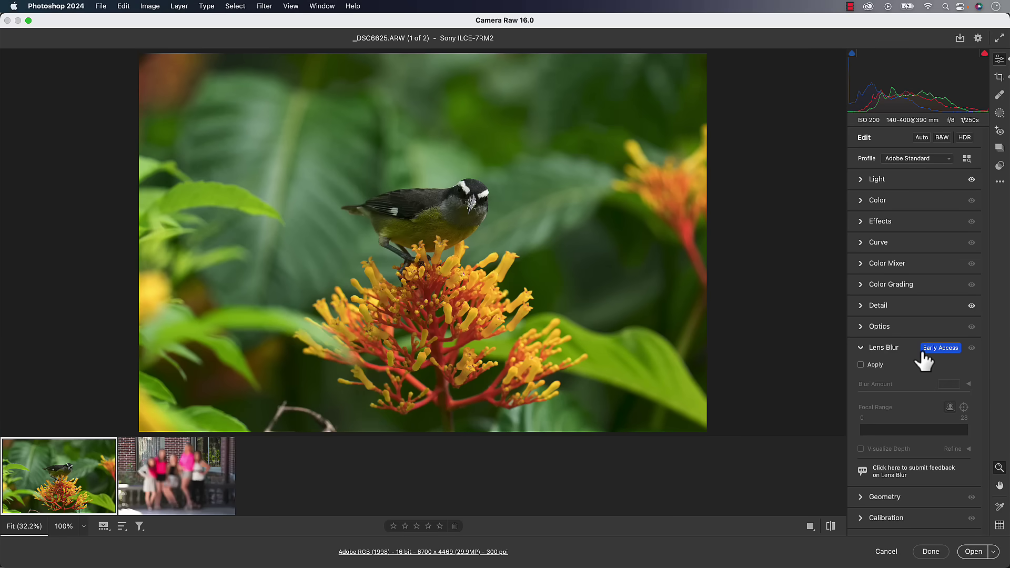
# Apply Lens Blur to the bird photo at Blur Amount 91 and expand the Refine brushes.
pyautogui.click(870, 364)
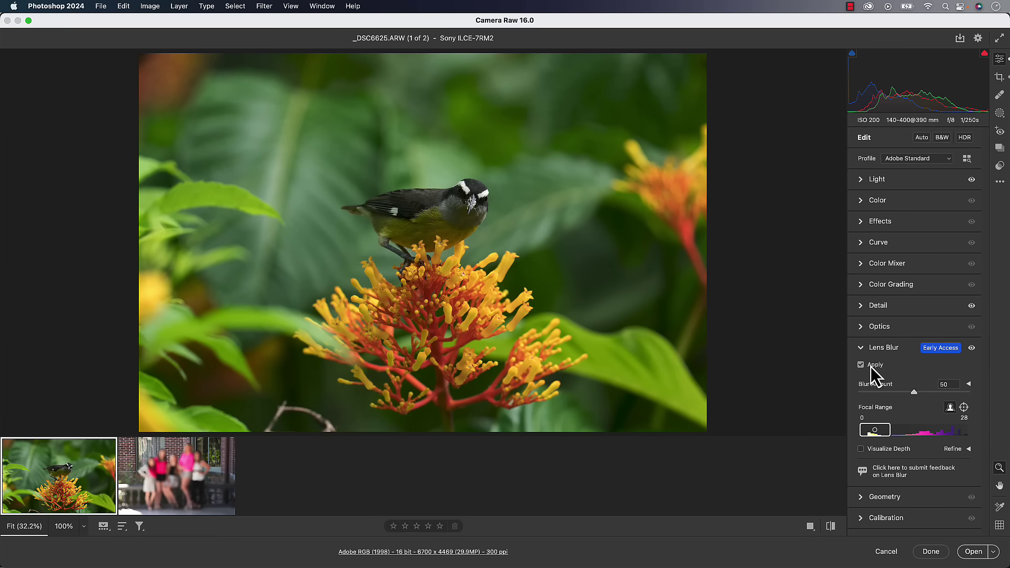
pyautogui.click(955, 393)
pyautogui.moveTo(956, 392); pyautogui.dragTo(960, 393)
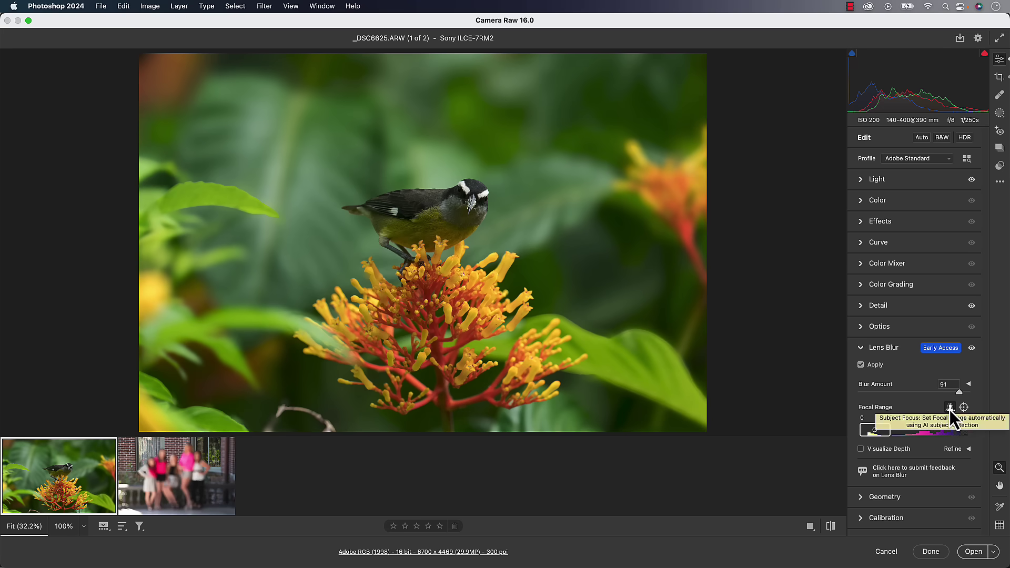
pyautogui.click(969, 450)
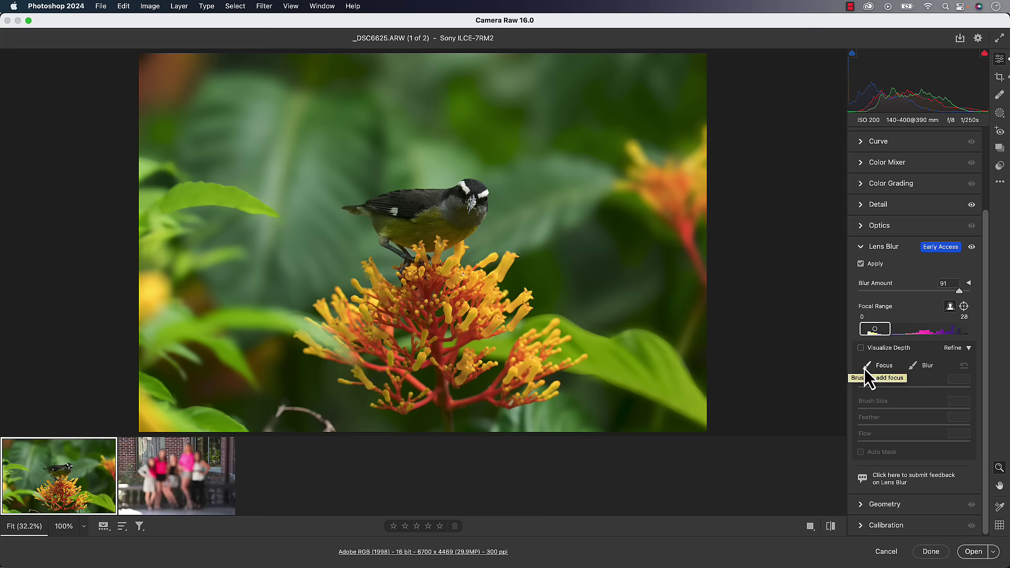
# Paint extra blur (Amount 199, Size 10, Feather 100) over the lower-left foliage and red stem.
pyautogui.click(921, 368)
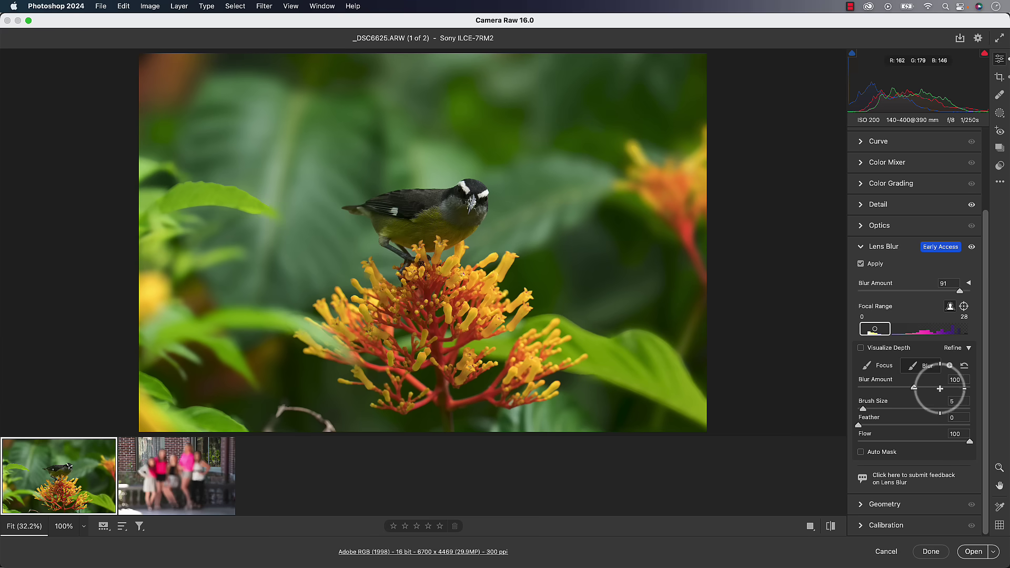
pyautogui.moveTo(940, 389); pyautogui.dragTo(970, 392)
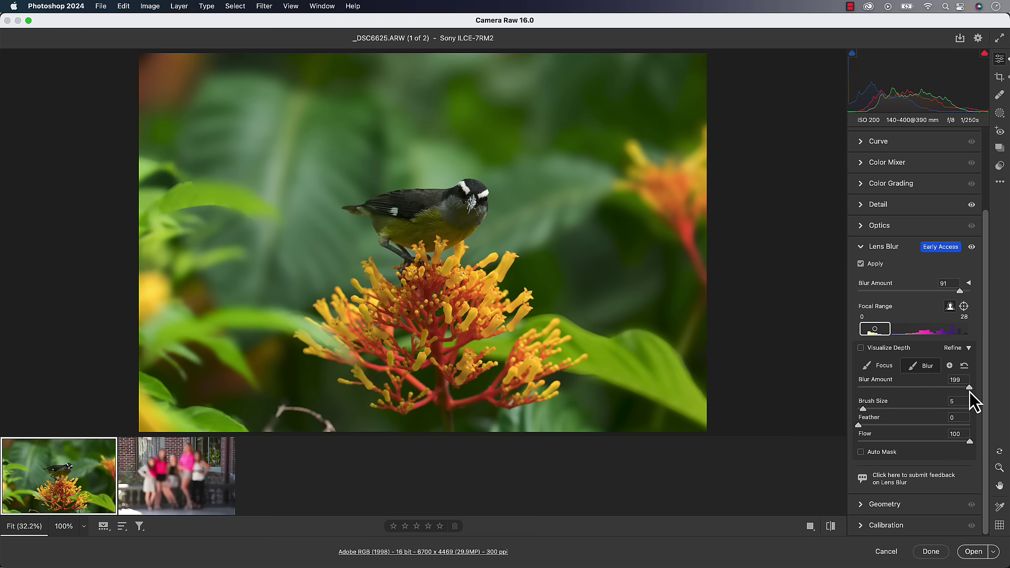
pyautogui.click(887, 409)
pyautogui.moveTo(899, 425); pyautogui.dragTo(972, 425)
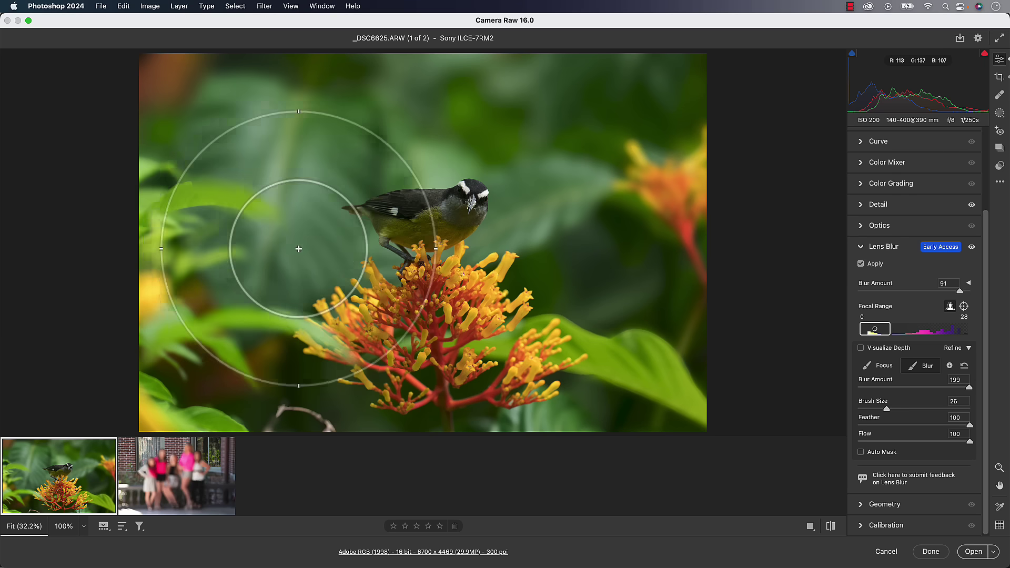
pyautogui.press('[')
pyautogui.press('[')
pyautogui.press('[')
pyautogui.press('[')
pyautogui.press('[')
pyautogui.press('[')
pyautogui.press('[')
pyautogui.press('[')
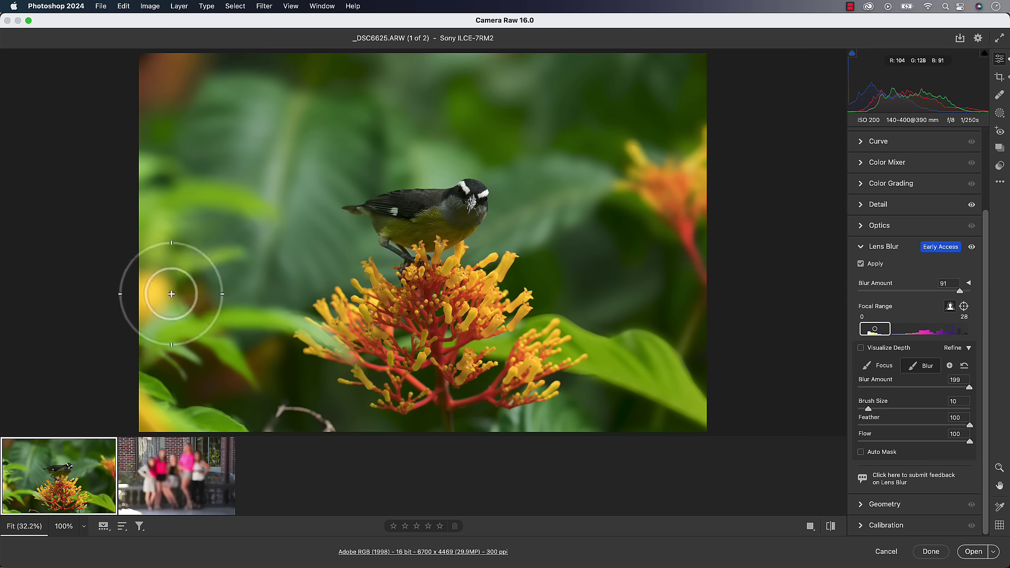
pyautogui.moveTo(171, 295)
pyautogui.mouseDown()
pyautogui.moveTo(174, 377)
pyautogui.moveTo(158, 372)
pyautogui.moveTo(248, 417)
pyautogui.moveTo(317, 434)
pyautogui.moveTo(270, 412)
pyautogui.moveTo(289, 412)
pyautogui.moveTo(217, 401)
pyautogui.moveTo(289, 410)
pyautogui.mouseUp()
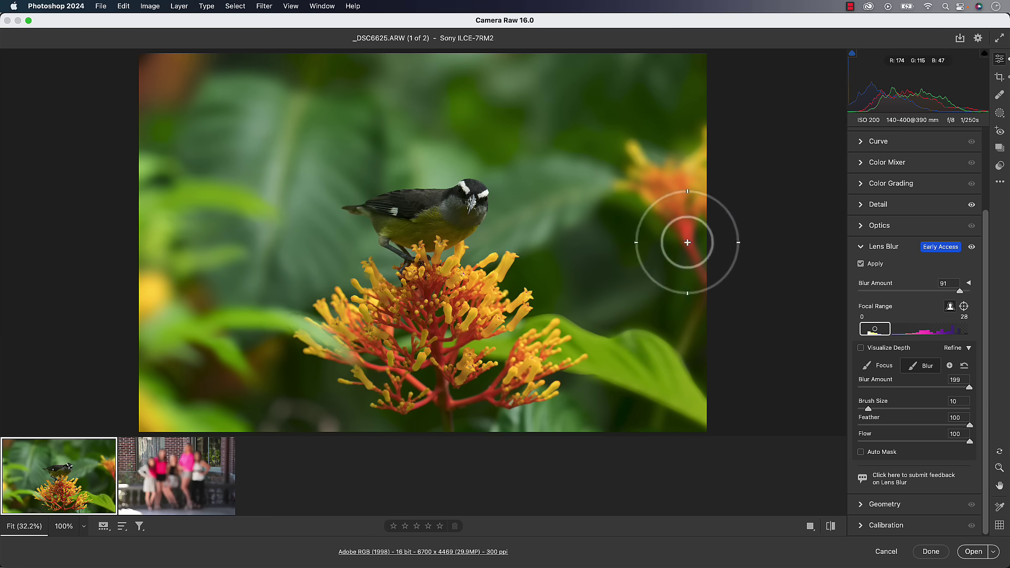
pyautogui.moveTo(688, 243); pyautogui.dragTo(710, 286)
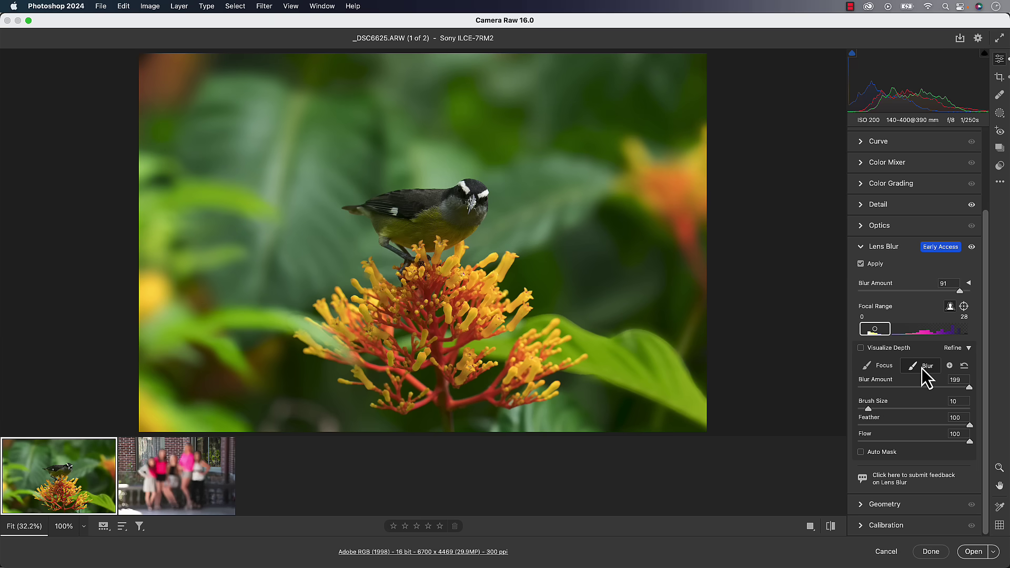
# Compare with Lens Blur hidden, then paint a Focus stroke across the upper background.
pyautogui.click(873, 367)
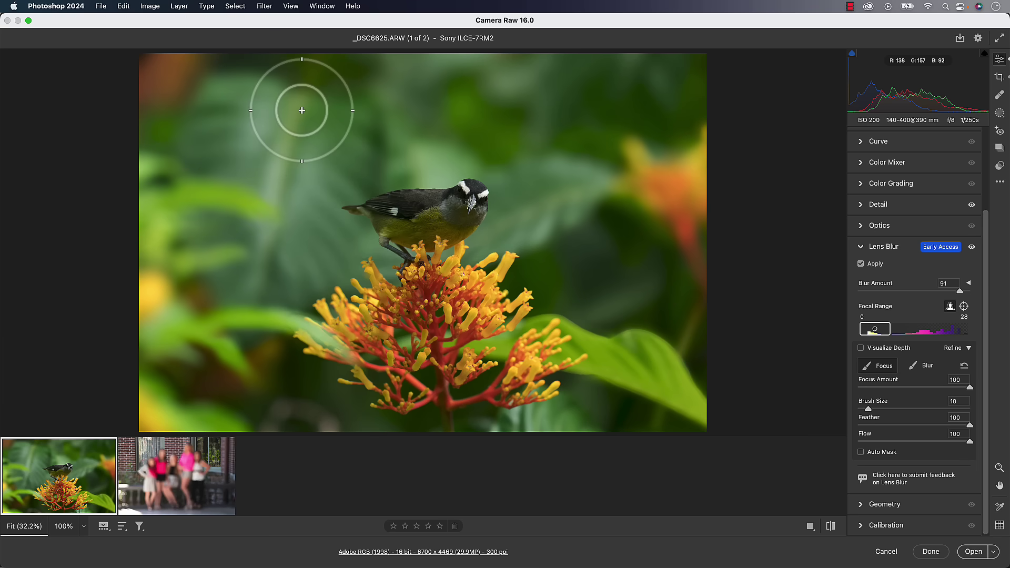
pyautogui.click(972, 247)
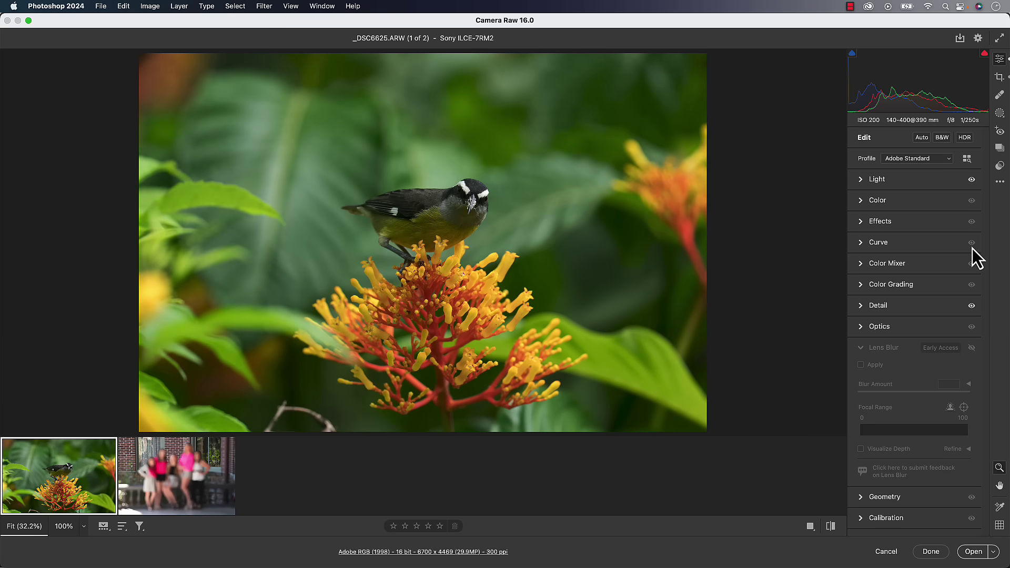
pyautogui.press('super+z')
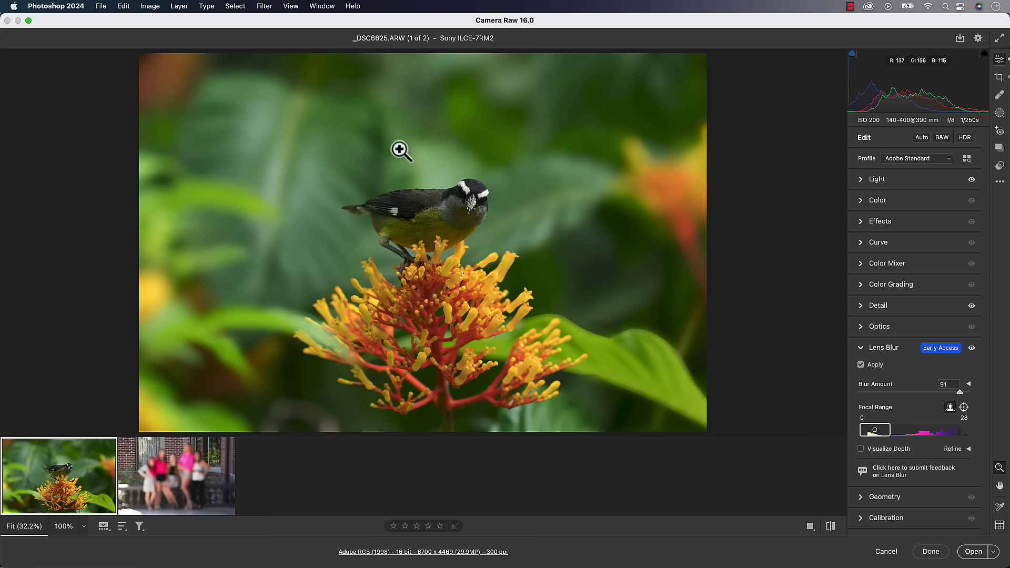
pyautogui.click(969, 449)
pyautogui.click(878, 467)
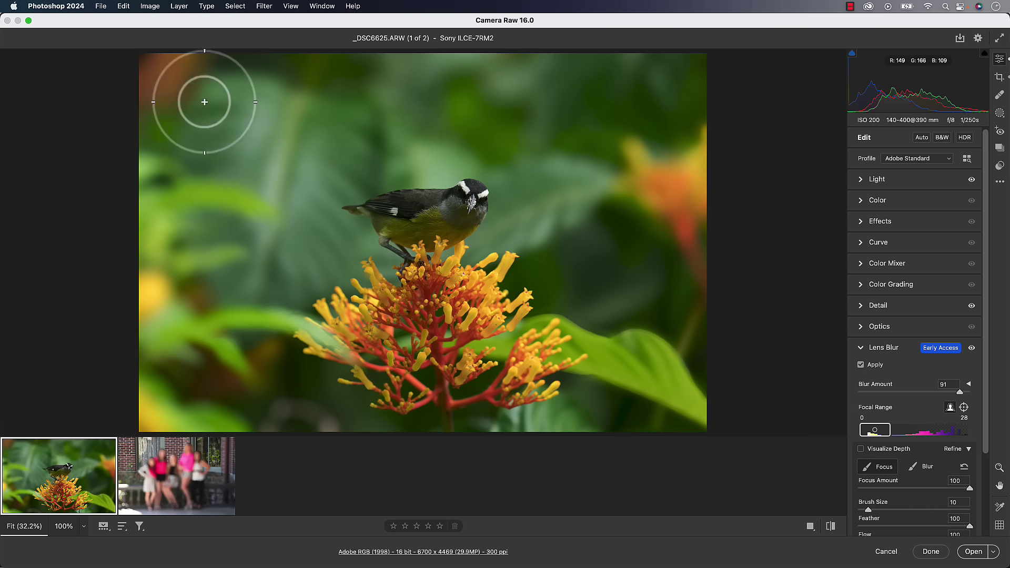
pyautogui.moveTo(204, 101)
pyautogui.mouseDown()
pyautogui.moveTo(329, 100)
pyautogui.moveTo(280, 129)
pyautogui.moveTo(262, 119)
pyautogui.moveTo(416, 120)
pyautogui.mouseUp()
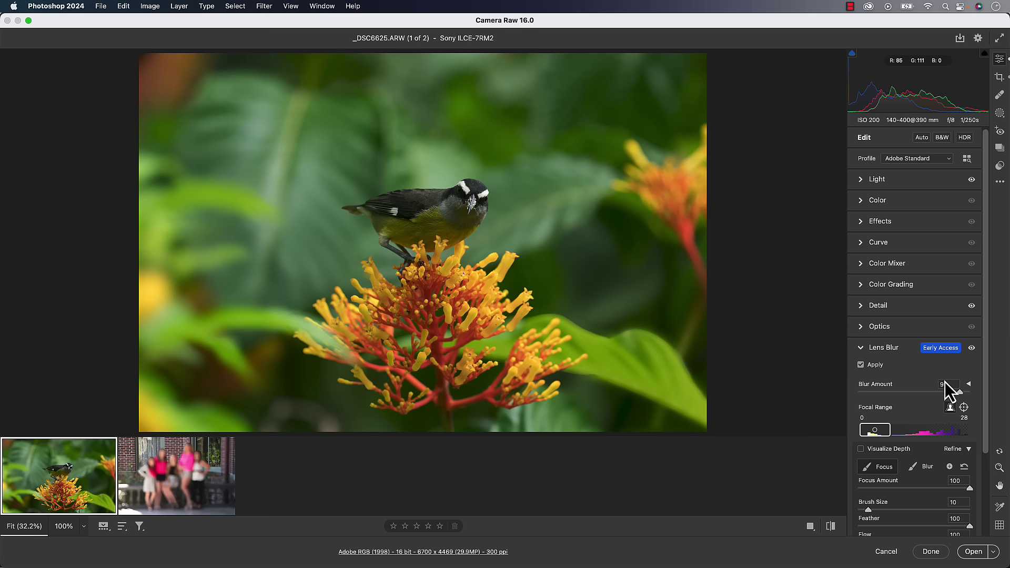
pyautogui.scroll(-4, 945, 381)
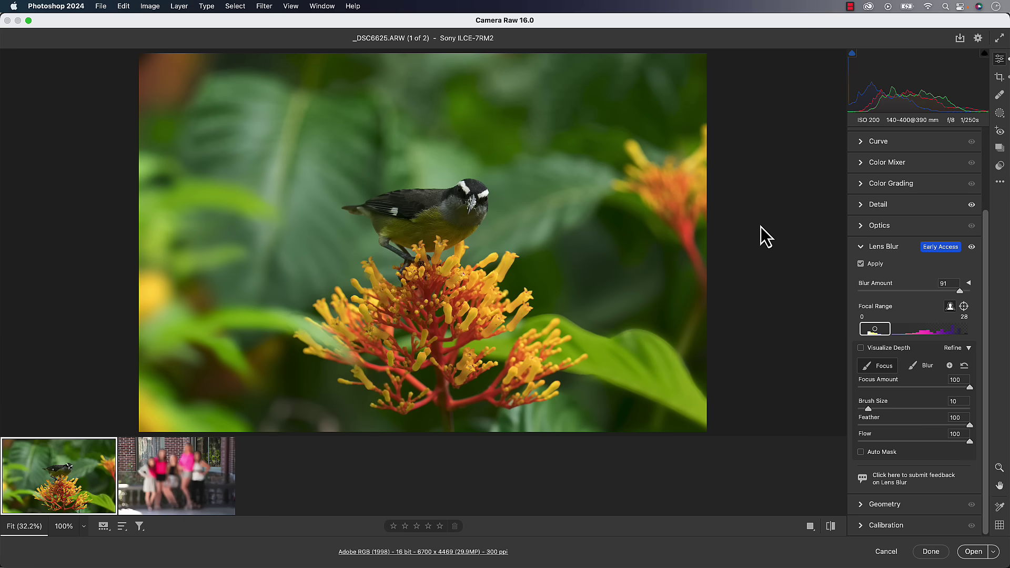
# Use Subject Focus to set the portrait's focal range to 2–38, then return to the bird photo.
pyautogui.click(196, 471)
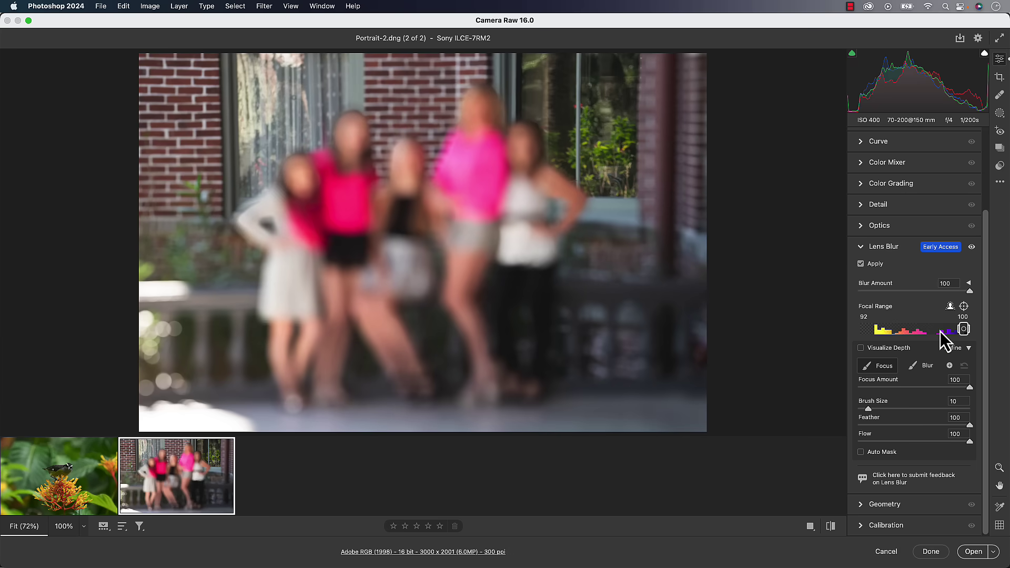
pyautogui.click(950, 306)
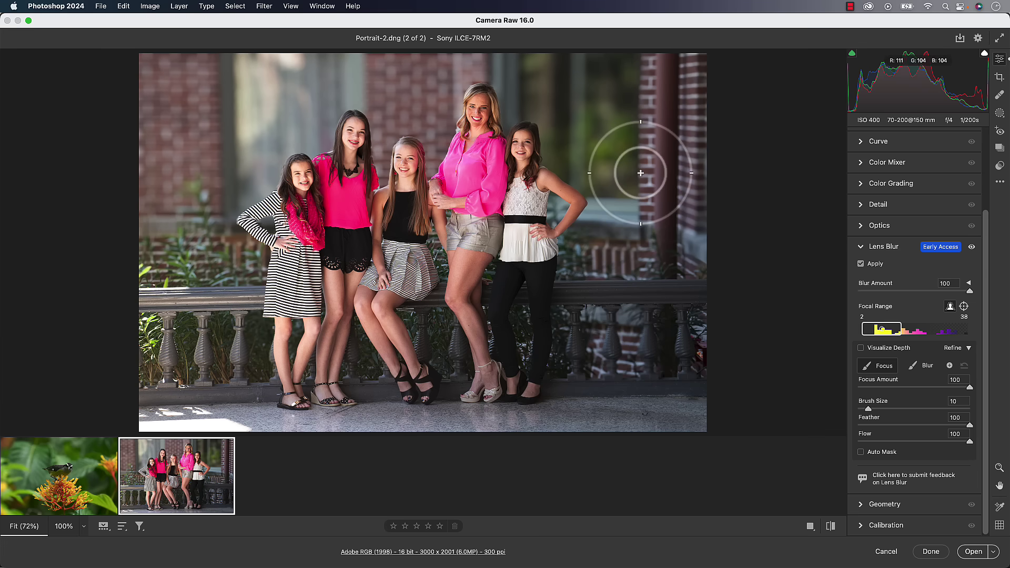
pyautogui.click(74, 466)
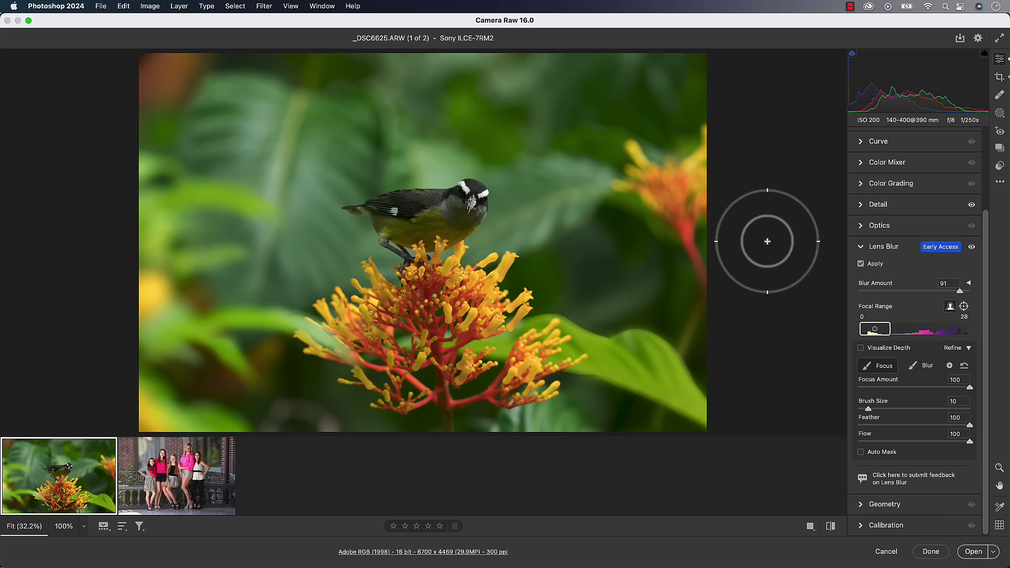
# Expand the bird photo's Color Mixer and switch it to Point Color mode.
pyautogui.click(876, 163)
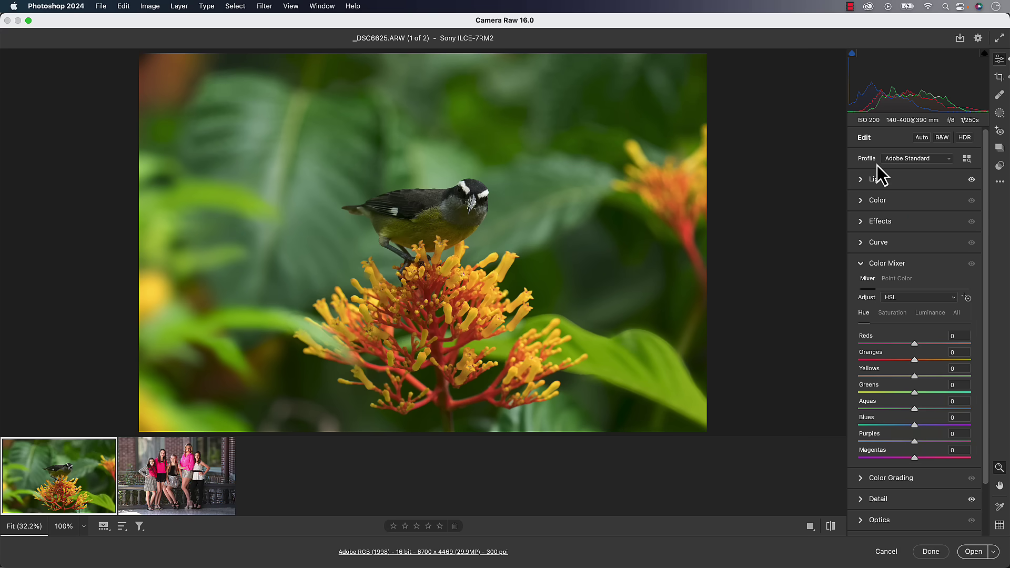
pyautogui.scroll(-2, 921, 263)
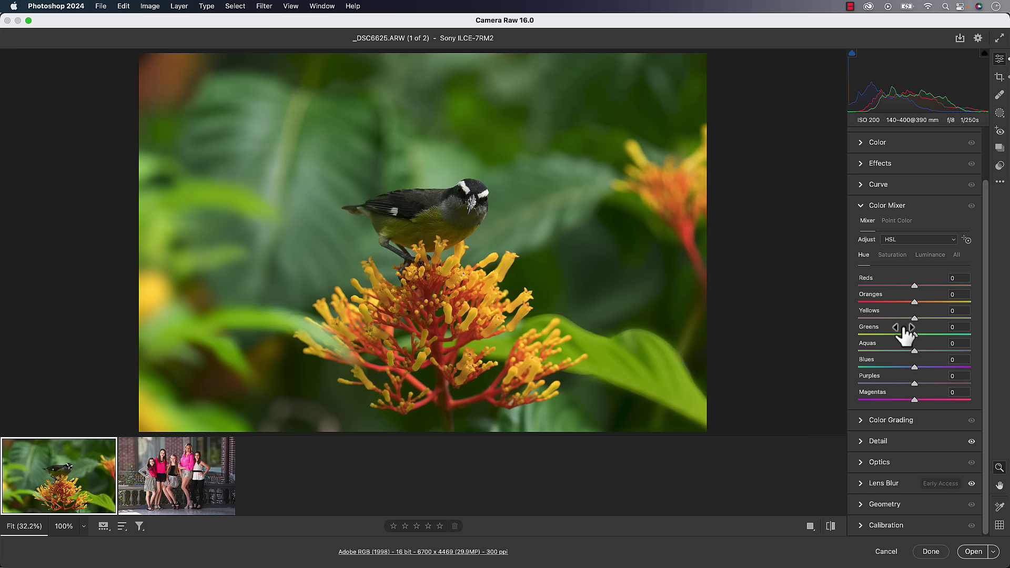
pyautogui.click(897, 222)
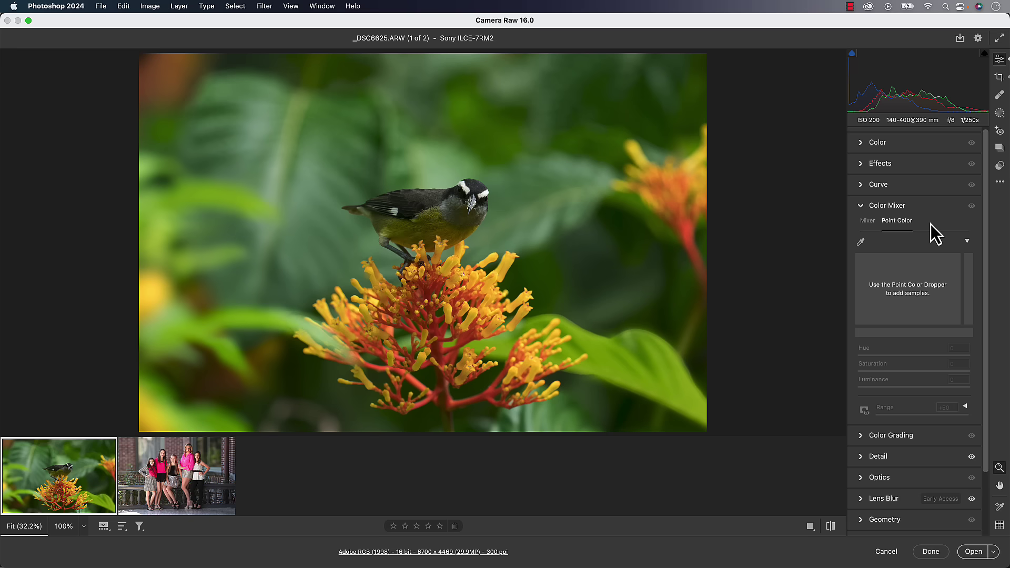
# Sample the yellow petal colour, delete the empty second swatch, and enable Range Overlay.
pyautogui.click(861, 243)
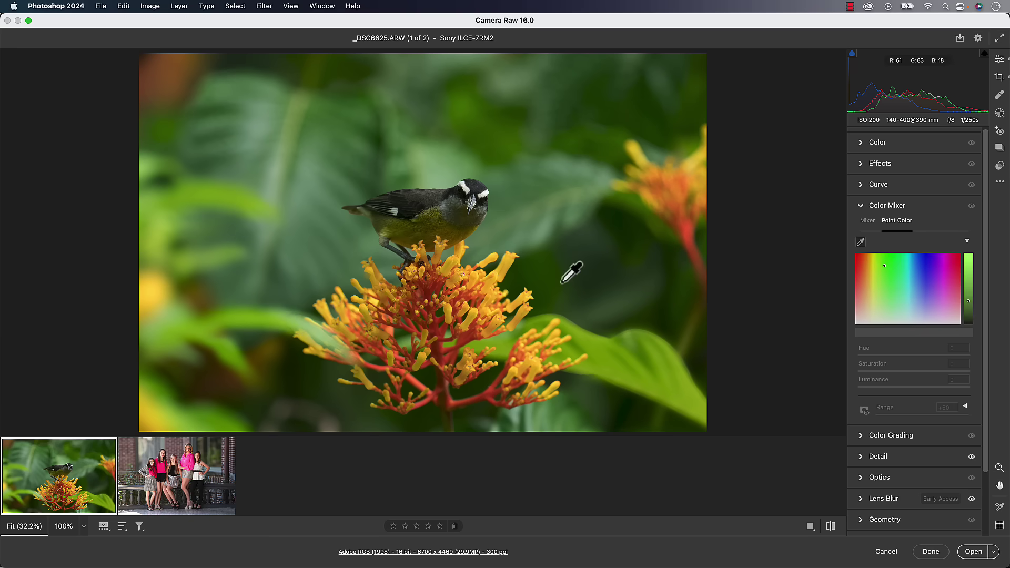
pyautogui.click(509, 262)
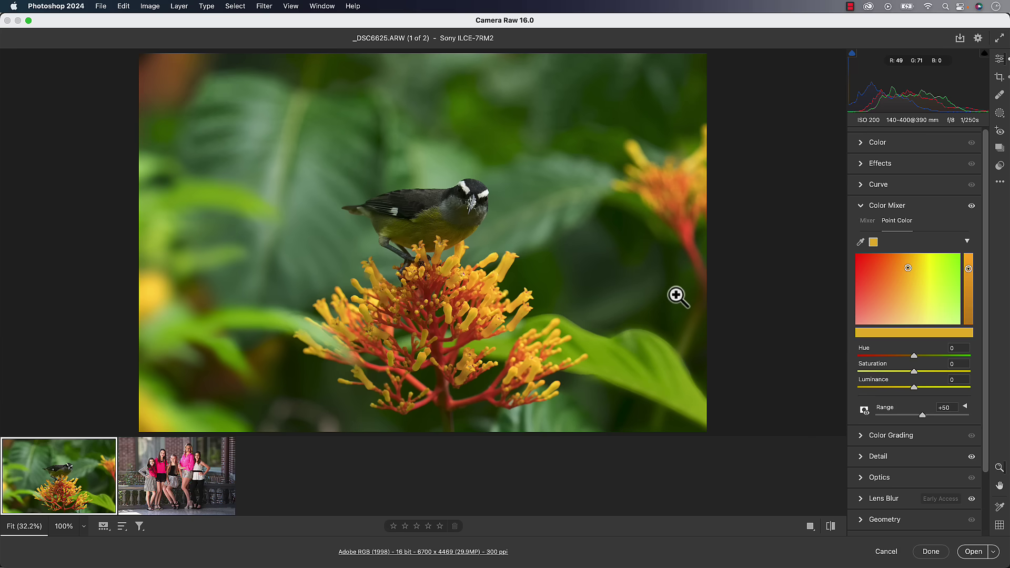
pyautogui.click(864, 411)
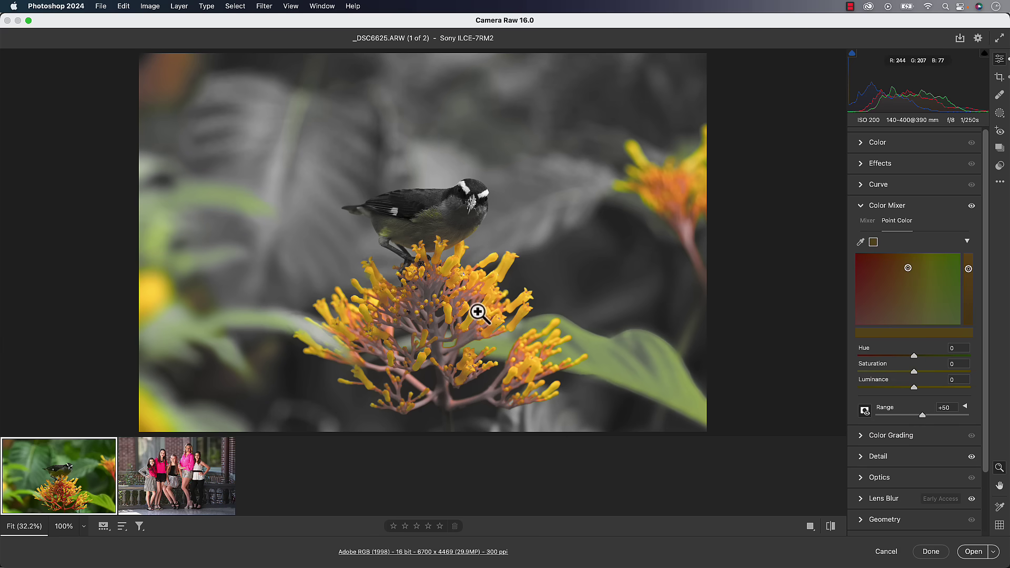
pyautogui.click(861, 242)
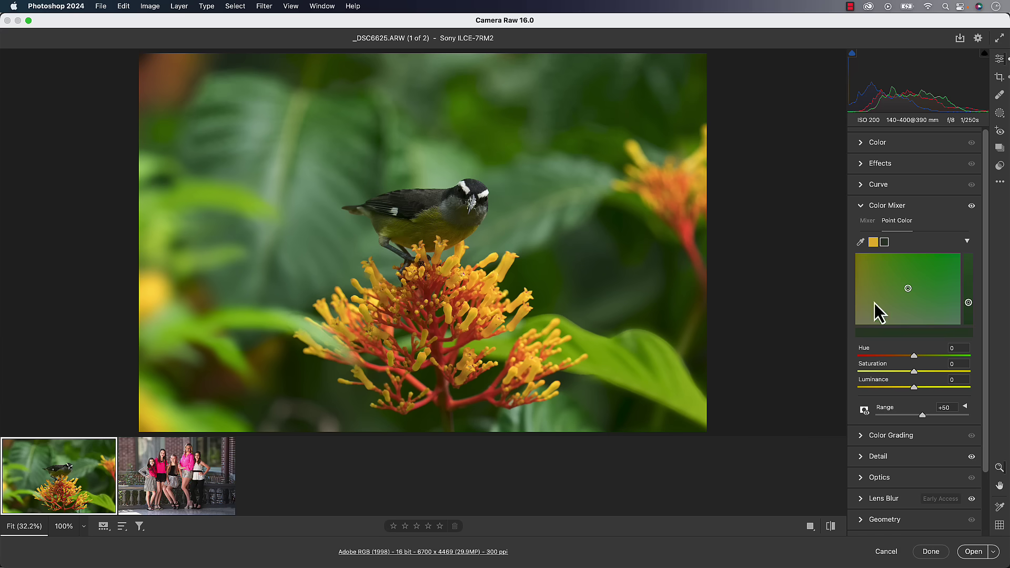
pyautogui.rightClick(887, 244)
pyautogui.click(903, 251)
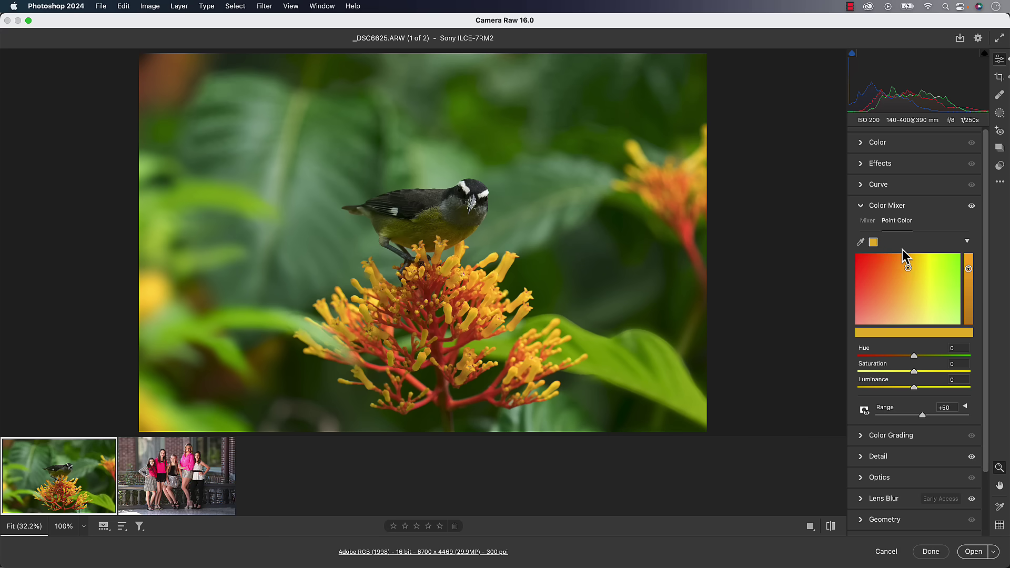
pyautogui.click(863, 409)
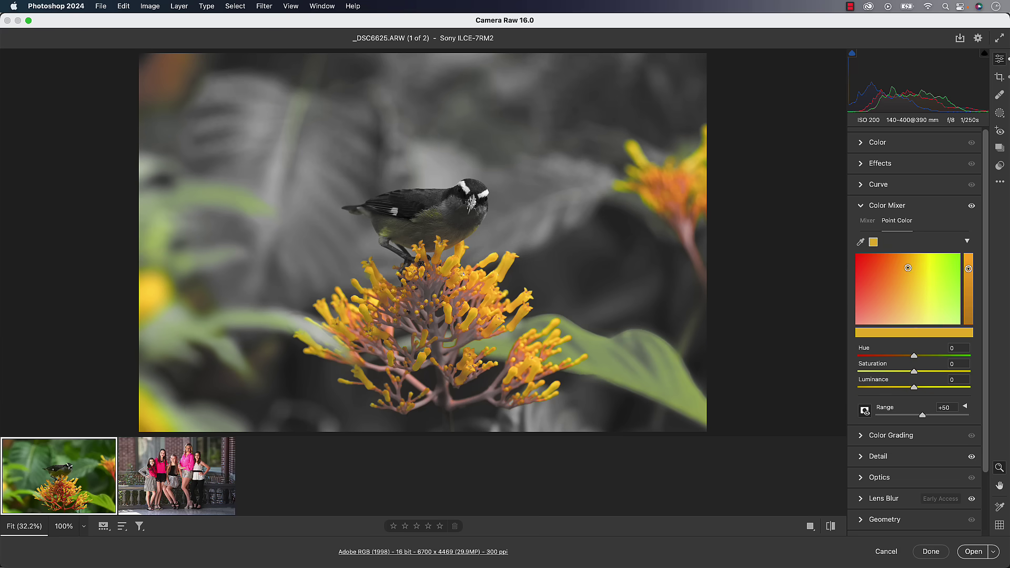
# Reset the yellow point colour's Hue, Saturation and Luminance to 0 and narrow Range to 0.
pyautogui.moveTo(908, 268); pyautogui.dragTo(970, 271)
pyautogui.doubleClick(925, 356)
pyautogui.doubleClick(910, 373)
pyautogui.doubleClick(911, 389)
pyautogui.moveTo(916, 374)
pyautogui.mouseDown()
pyautogui.moveTo(977, 371)
pyautogui.moveTo(895, 384)
pyautogui.moveTo(978, 371)
pyautogui.moveTo(894, 376)
pyautogui.moveTo(955, 372)
pyautogui.moveTo(924, 377)
pyautogui.mouseUp()
pyautogui.moveTo(922, 418); pyautogui.dragTo(825, 419)
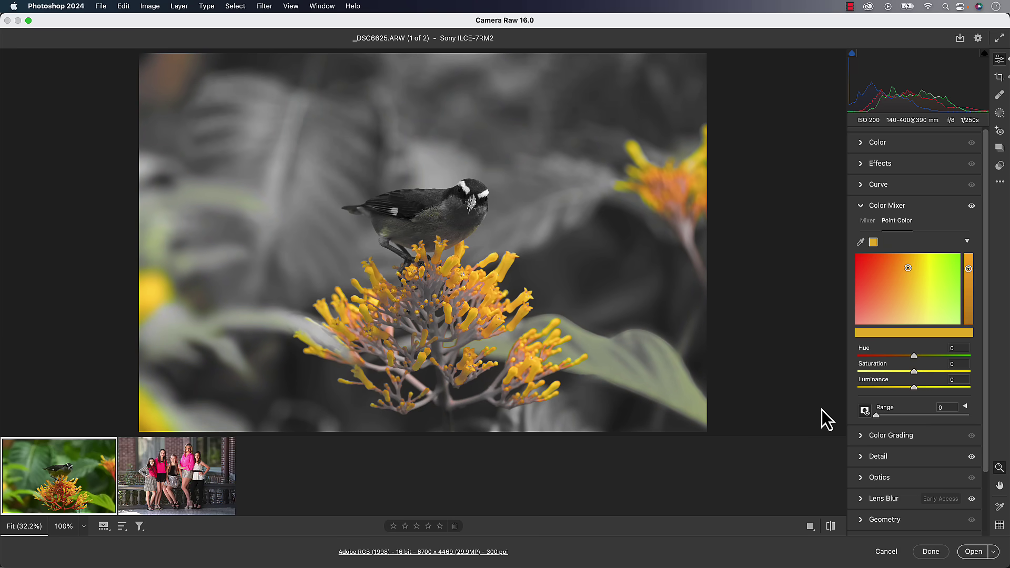
# Widen the yellow point colour's Range to +100, then settle it at +85 using the range overlay.
pyautogui.click(869, 413)
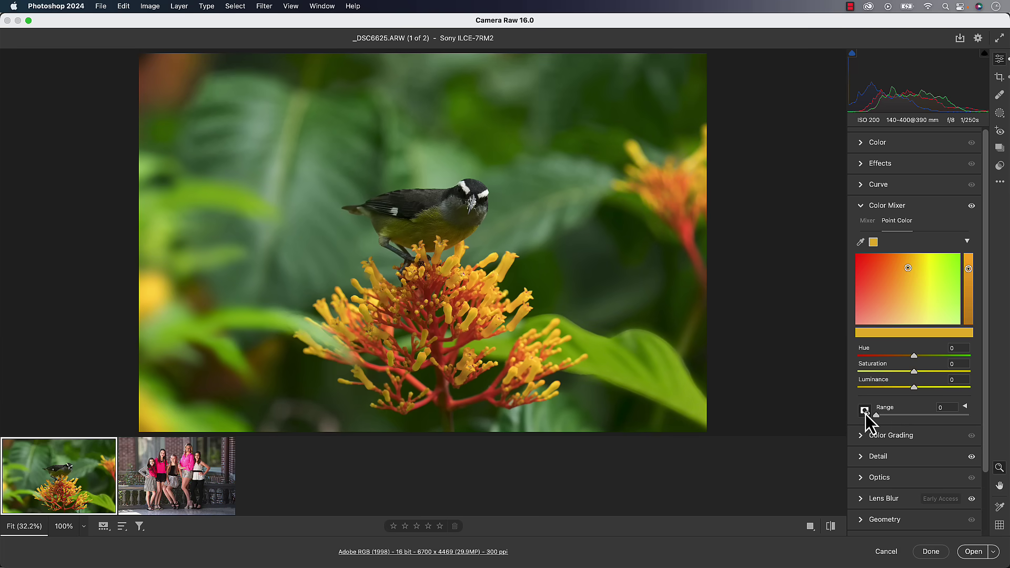
pyautogui.click(866, 414)
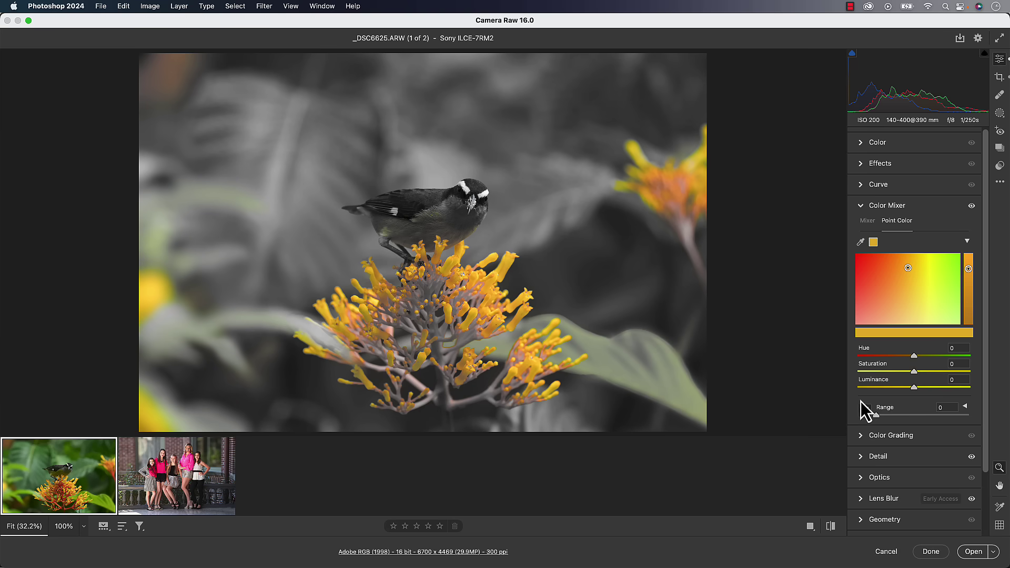
pyautogui.moveTo(877, 417)
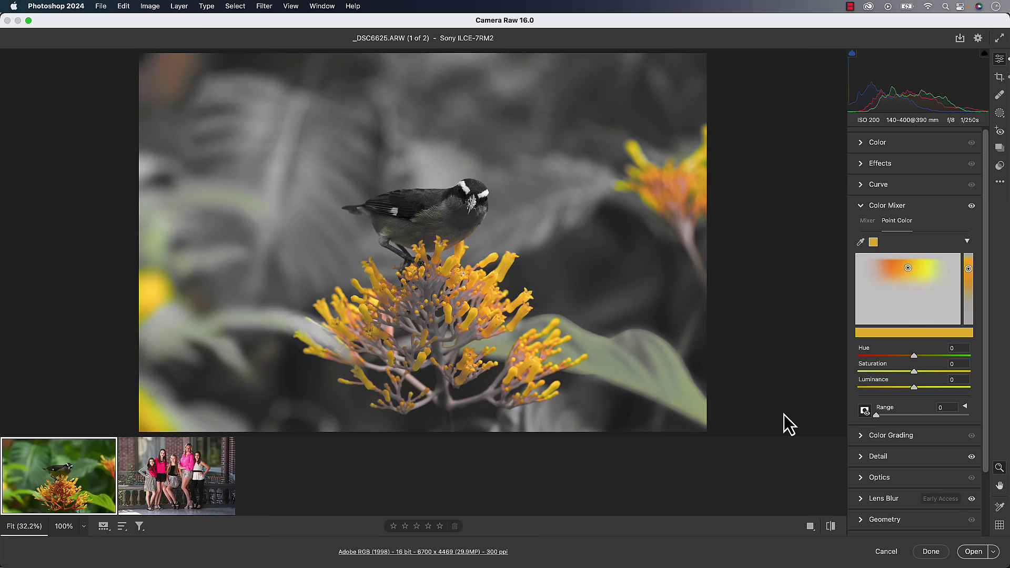
pyautogui.moveTo(877, 415); pyautogui.dragTo(968, 415)
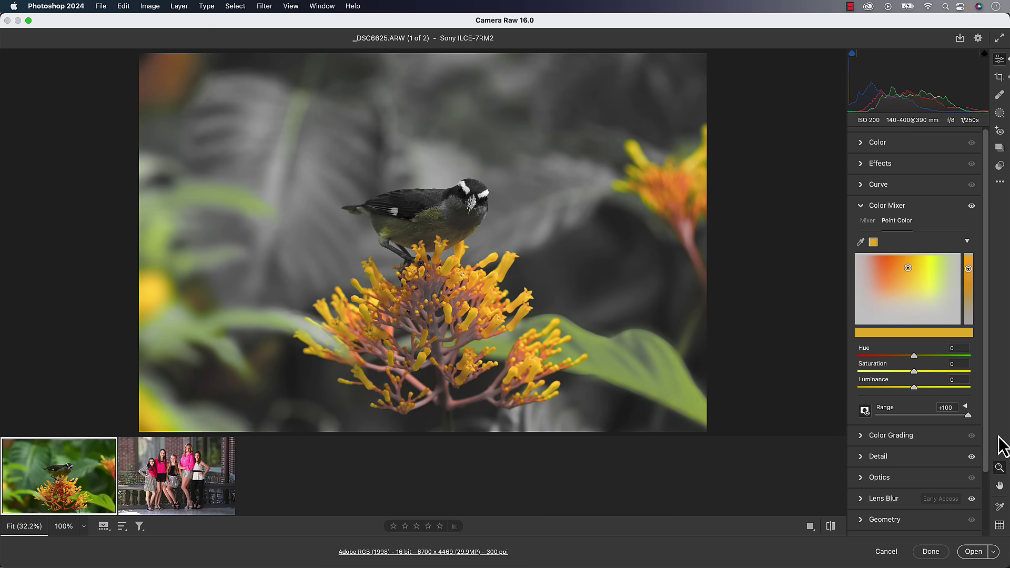
pyautogui.moveTo(938, 431)
pyautogui.mouseDown()
pyautogui.moveTo(903, 429)
pyautogui.moveTo(954, 428)
pyautogui.mouseUp()
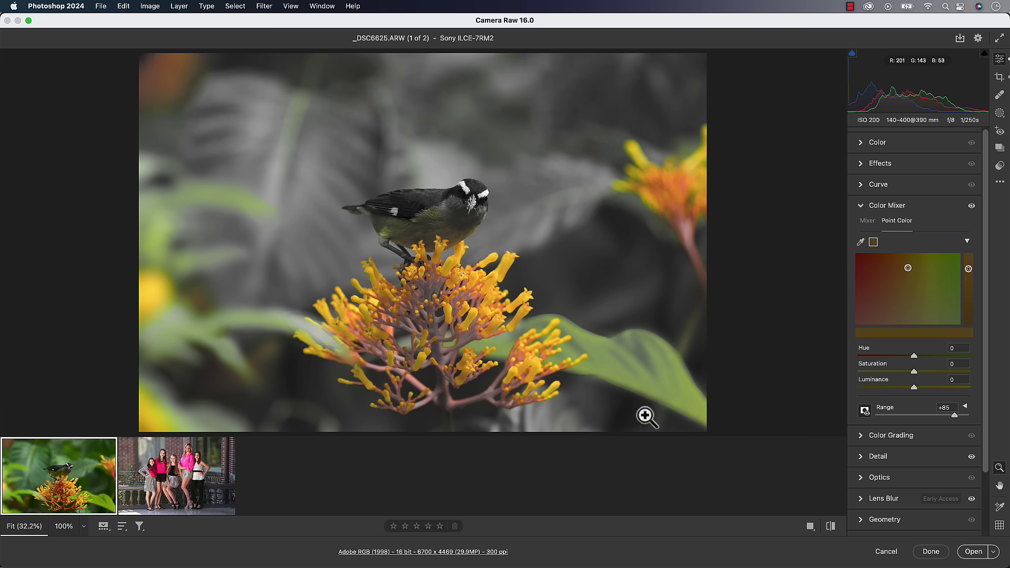
pyautogui.click(865, 413)
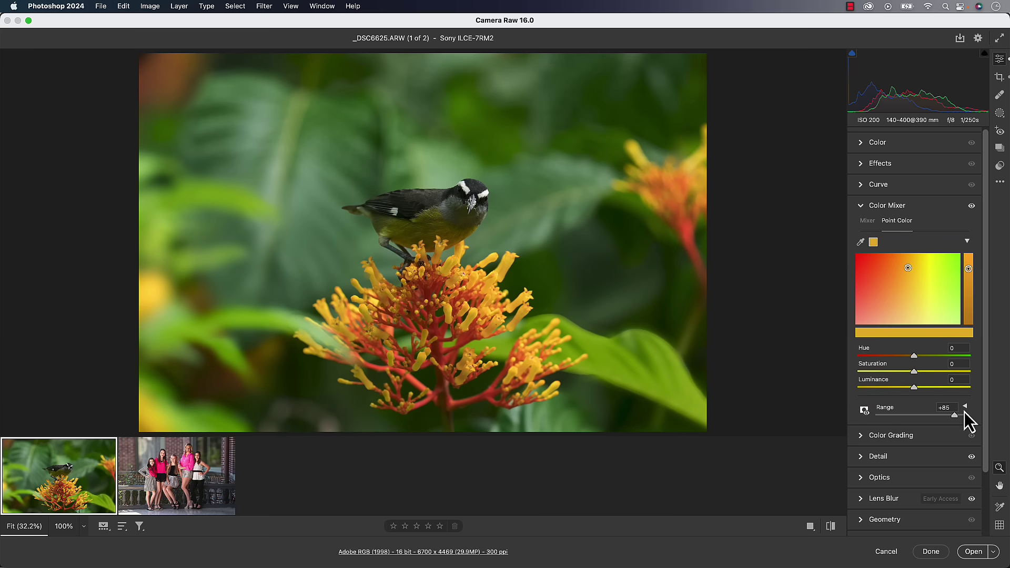
# Inspect the Hue, Saturation and Luminance Range sliders, collapse them, and switch to the HSL Mixer.
pyautogui.scroll(-1, 967, 421)
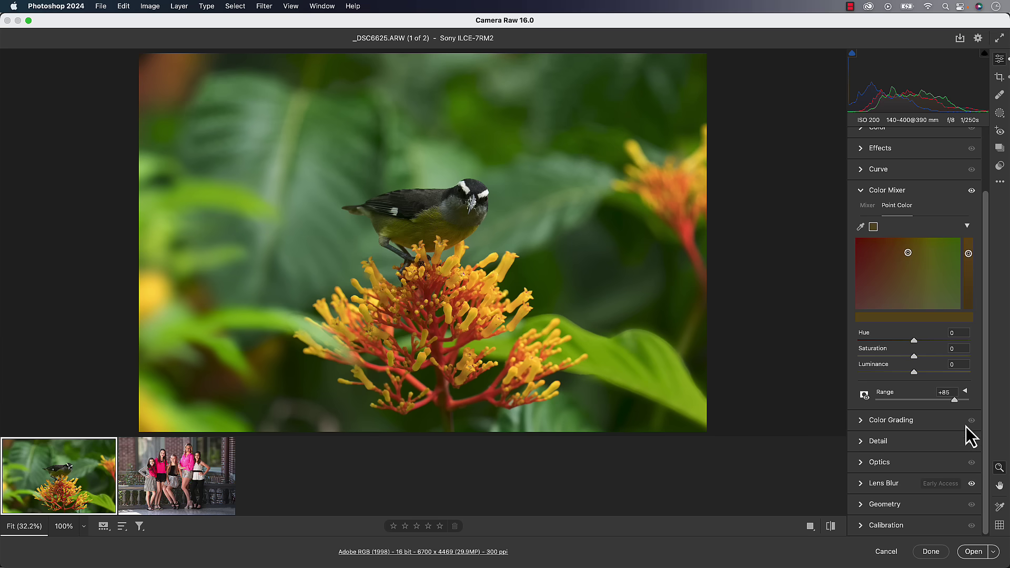
pyautogui.click(965, 390)
pyautogui.scroll(-2, 966, 416)
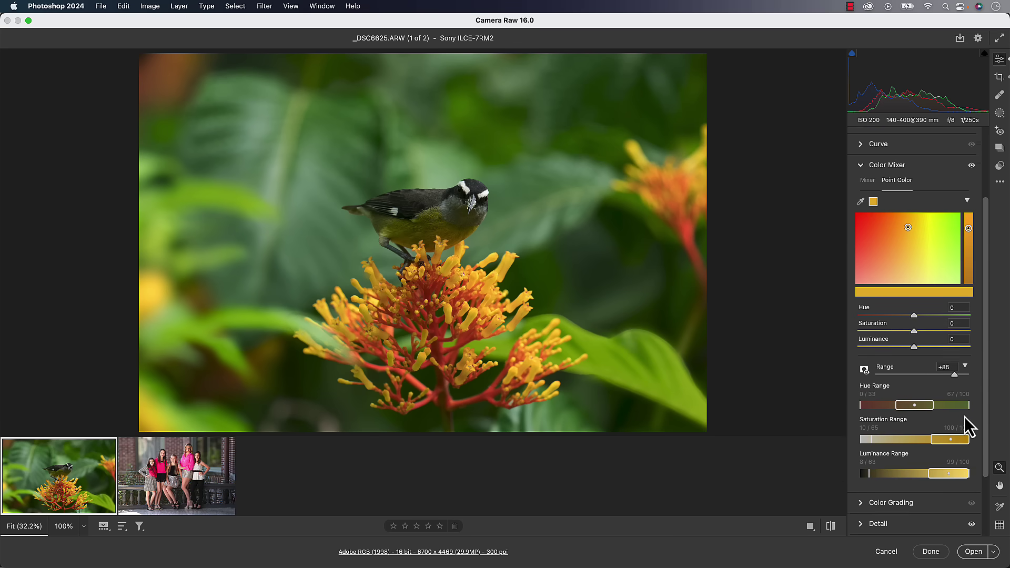
pyautogui.scroll(-5, 965, 416)
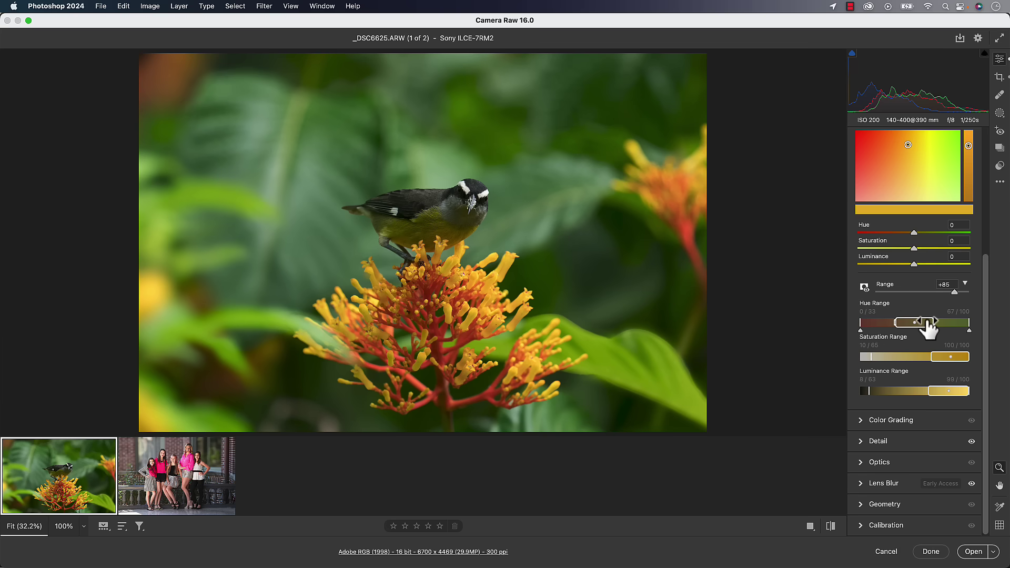
pyautogui.scroll(3, 927, 327)
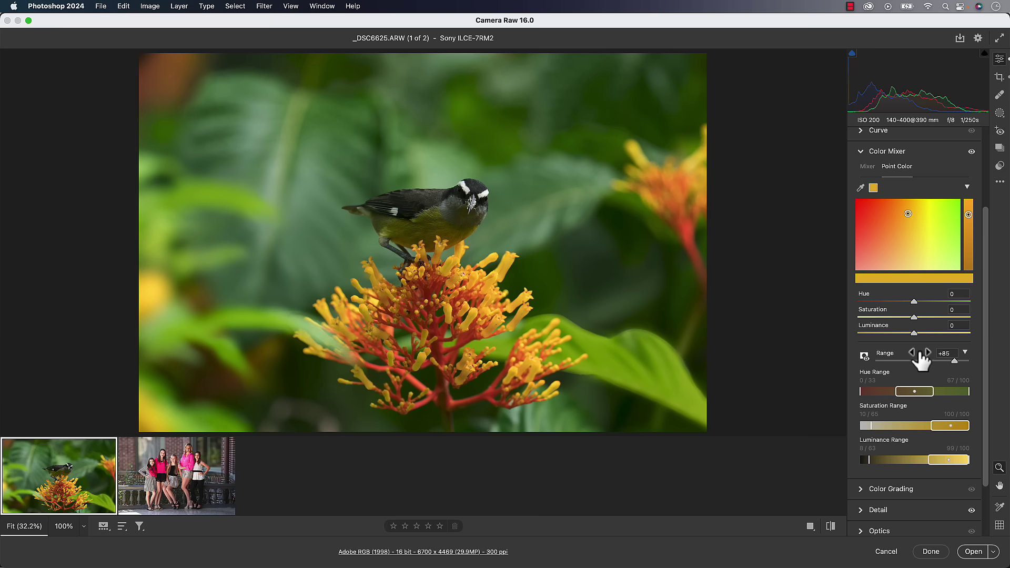
pyautogui.click(965, 352)
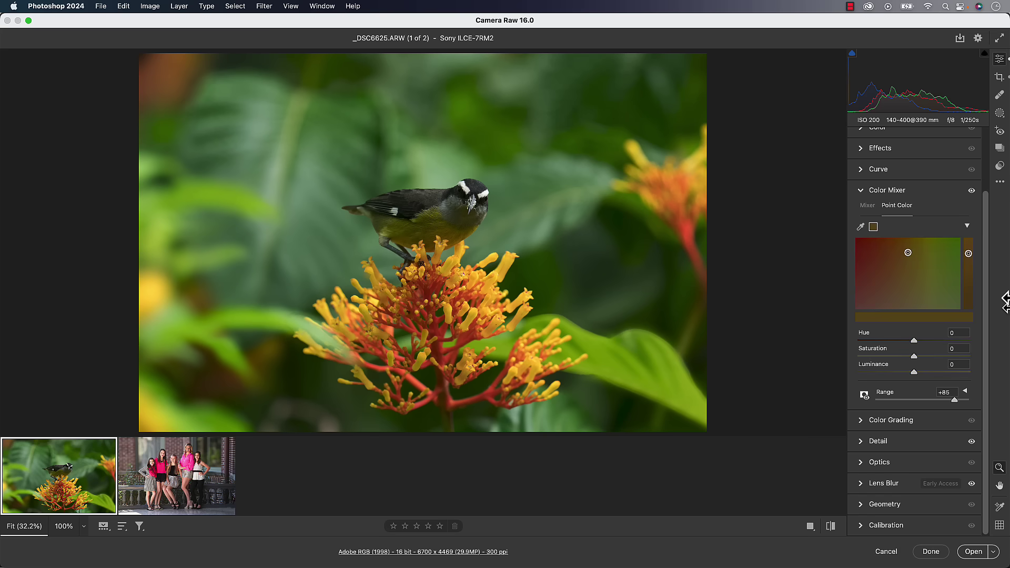
pyautogui.click(868, 207)
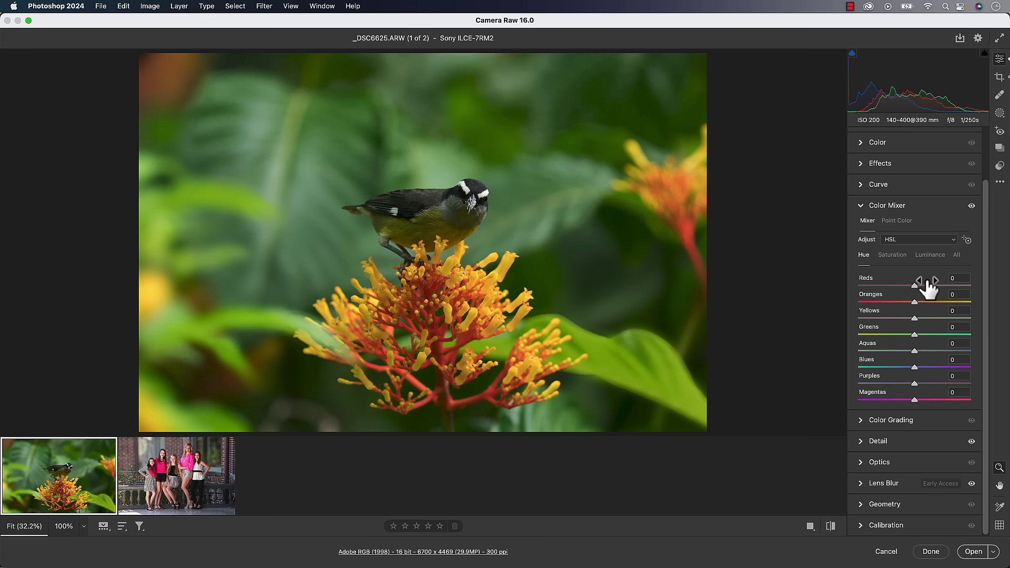
# Add a Subject mask on the bird and raise its Exposure to +0.45.
pyautogui.click(1000, 113)
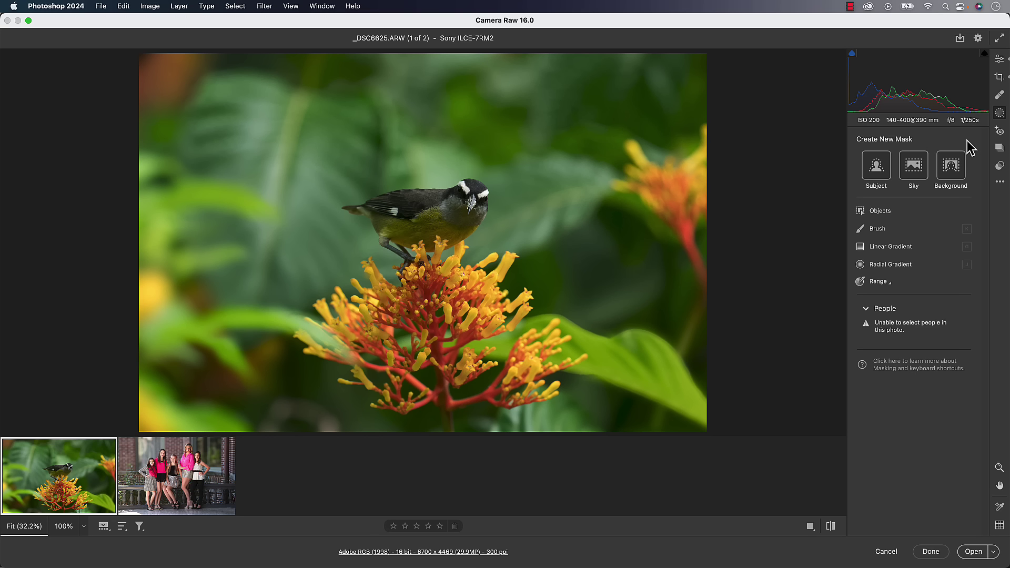
pyautogui.click(868, 164)
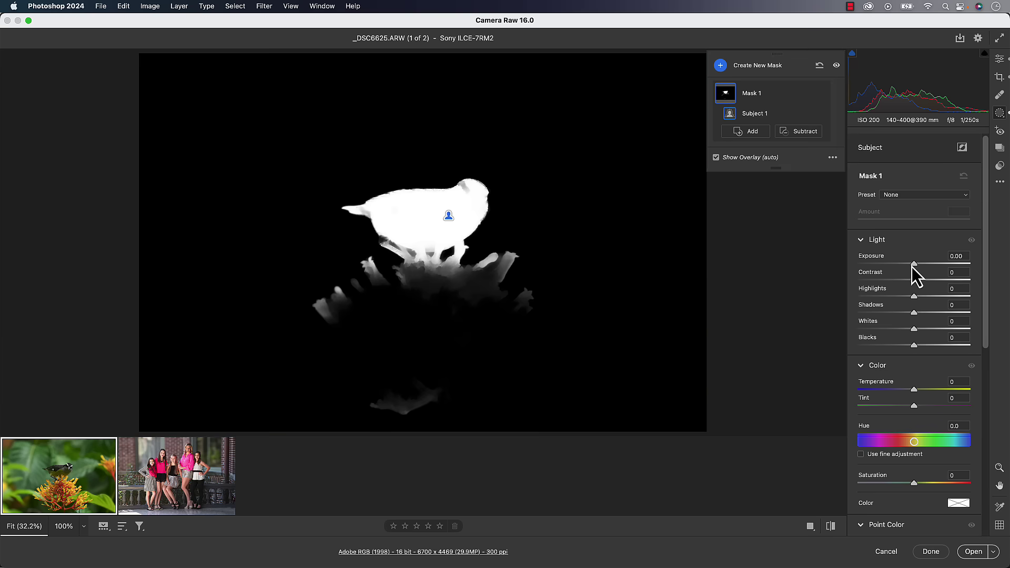
pyautogui.moveTo(911, 267); pyautogui.dragTo(918, 266)
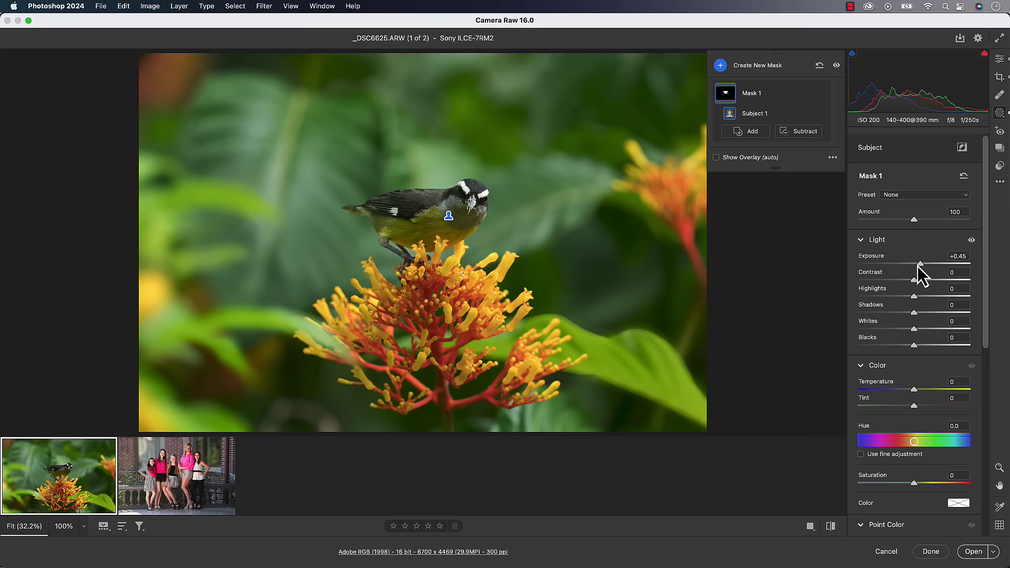
pyautogui.scroll(-10, 917, 268)
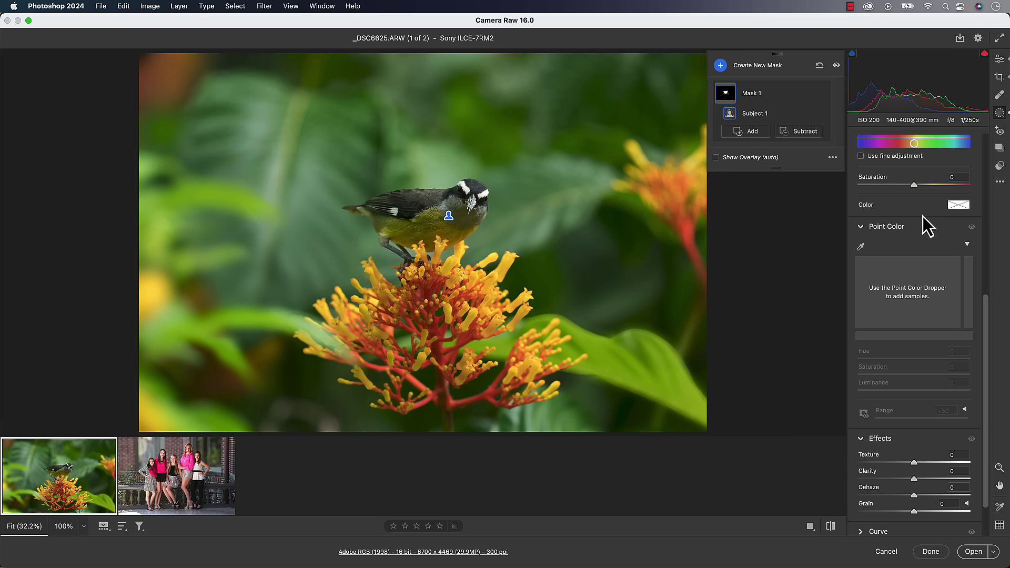